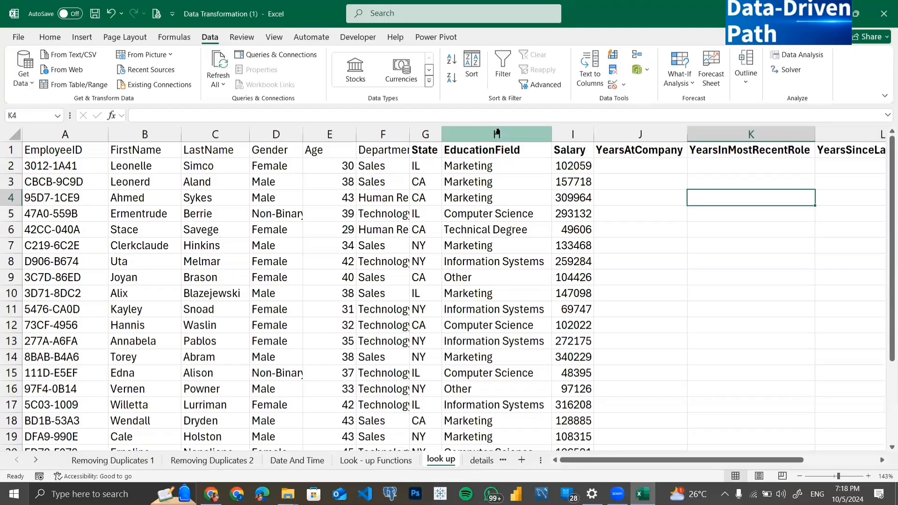
- Delete the columns from Gender through EducationField (D to H) on the look up sheet
left_click_drag(497, 134, 274, 131)
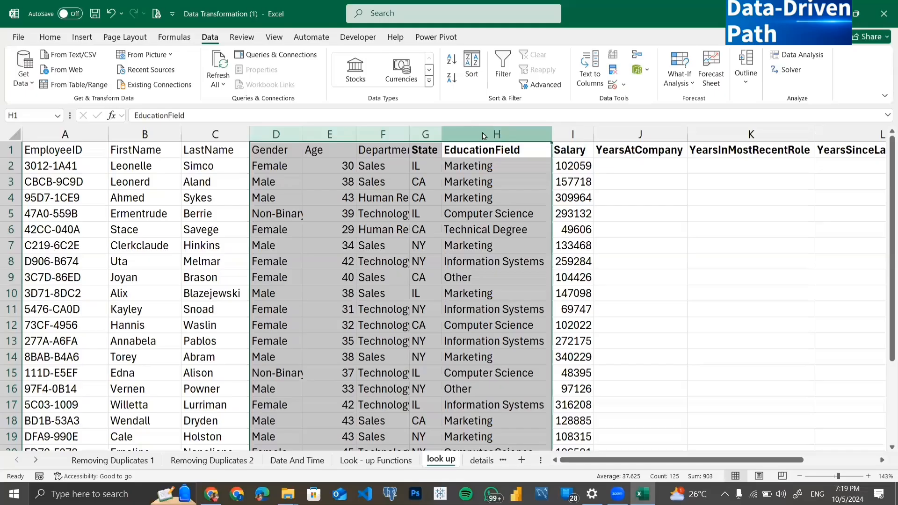
right_click(482, 132)
left_click(516, 264)
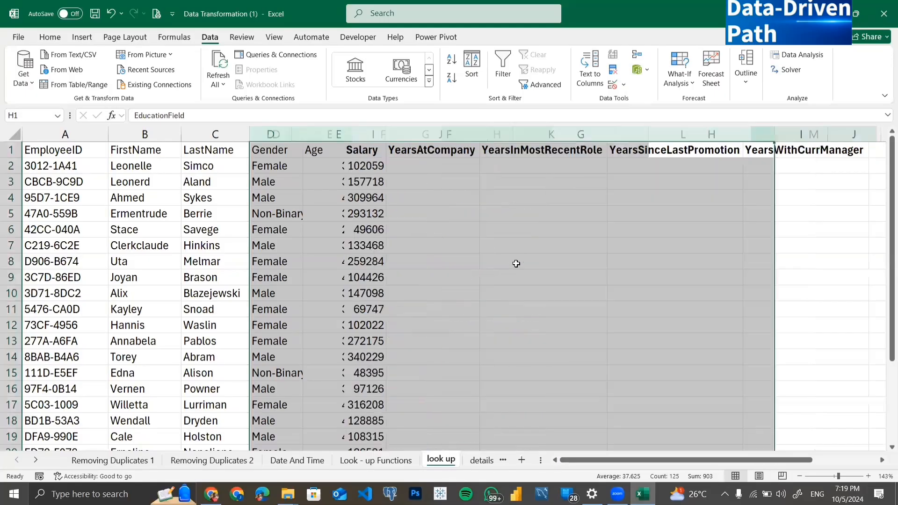
left_click(364, 165)
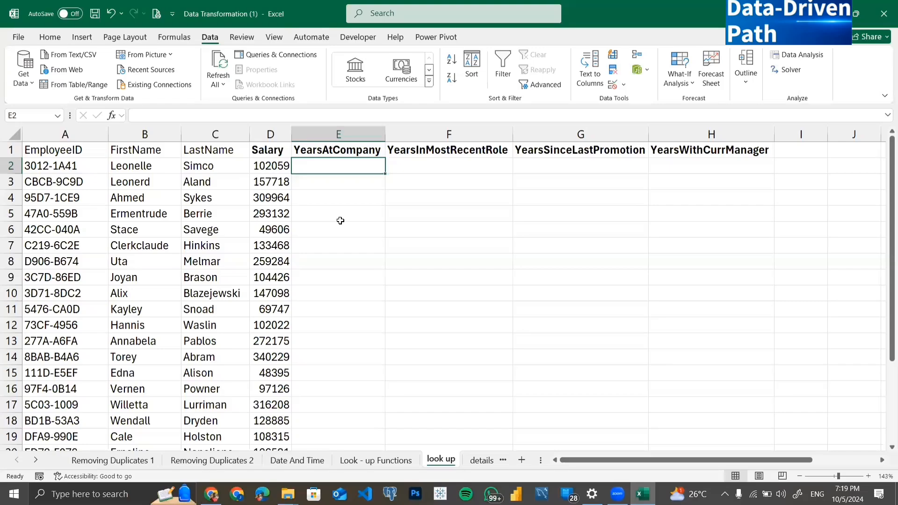
- Look over the YearsAtCompany and YearsInMostRecentRole columns and the employee rows down to the end of the look up list
left_click(336, 136)
left_click_drag(403, 135, 404, 134)
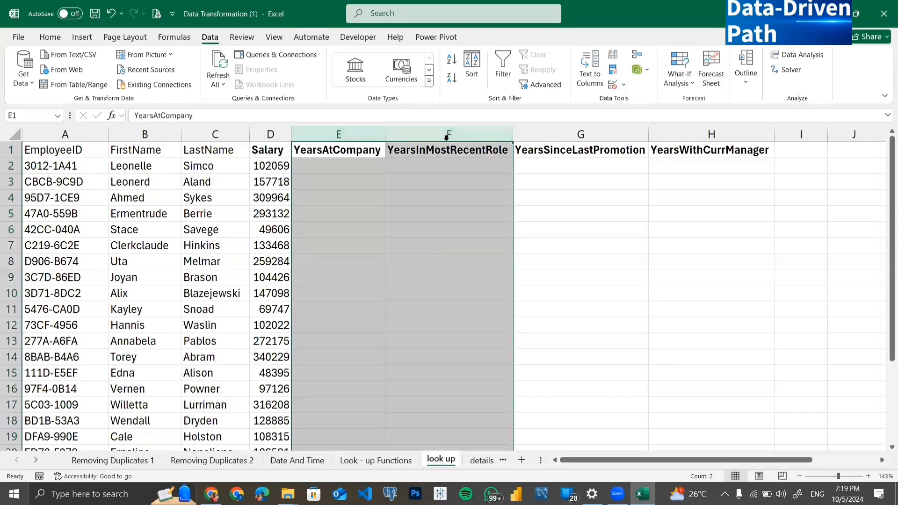
left_click(343, 162)
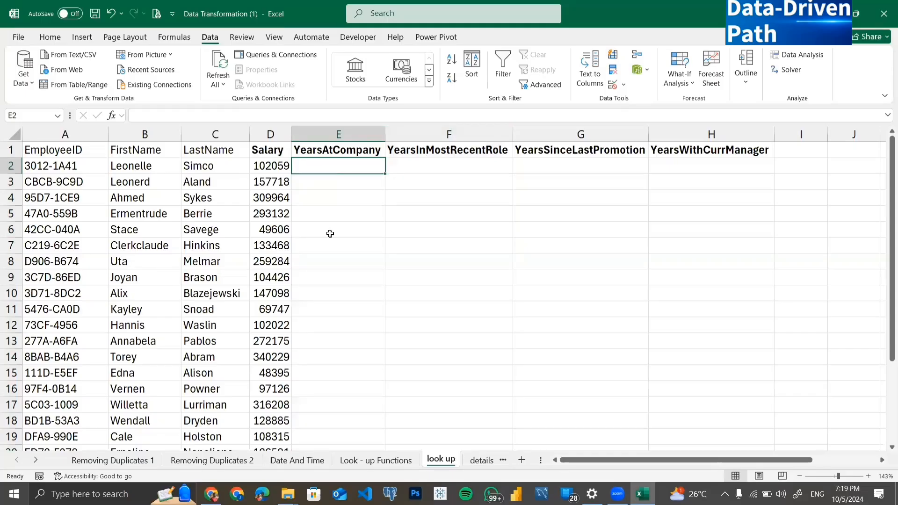
scroll(330, 233, "down", 3)
scroll(331, 233, "down", 1)
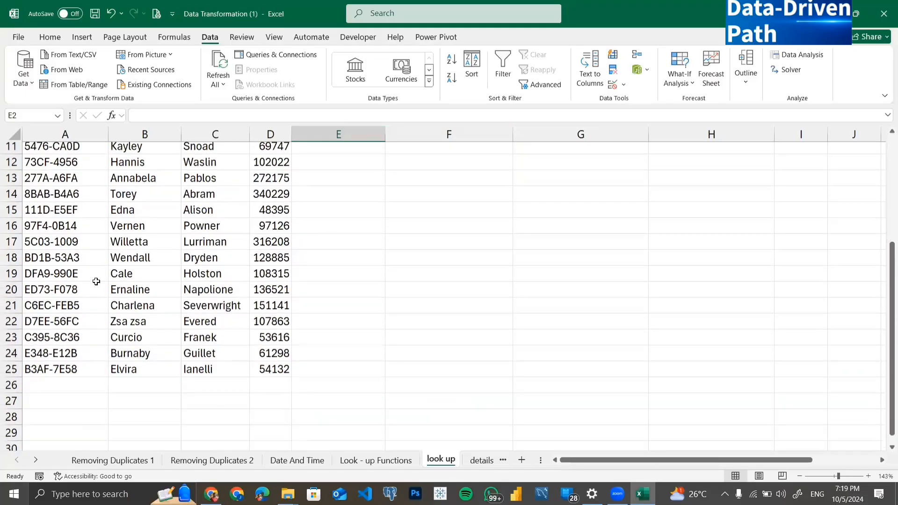
scroll(88, 252, "up", 2)
scroll(88, 251, "up", 2)
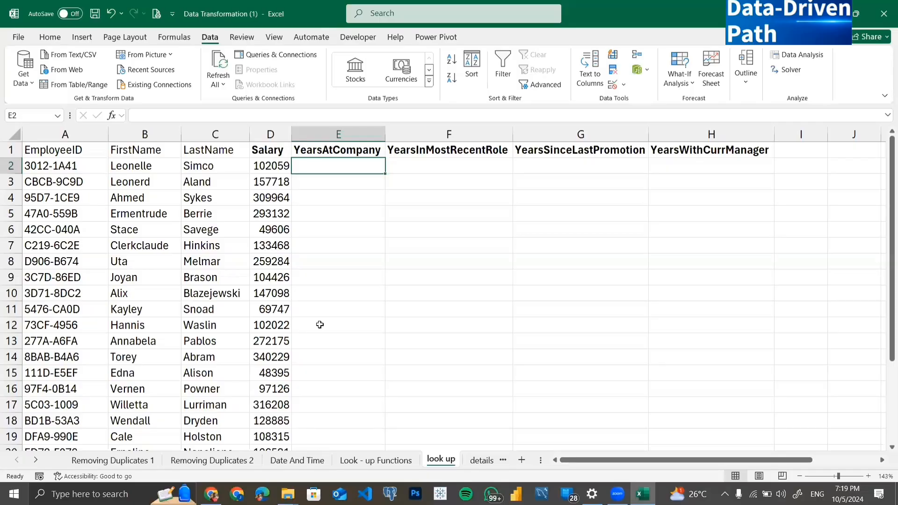
- Review the EmployeeID, FirstName, LastName and Salary columns and the row 2 cells under the four years headers
left_click(63, 134)
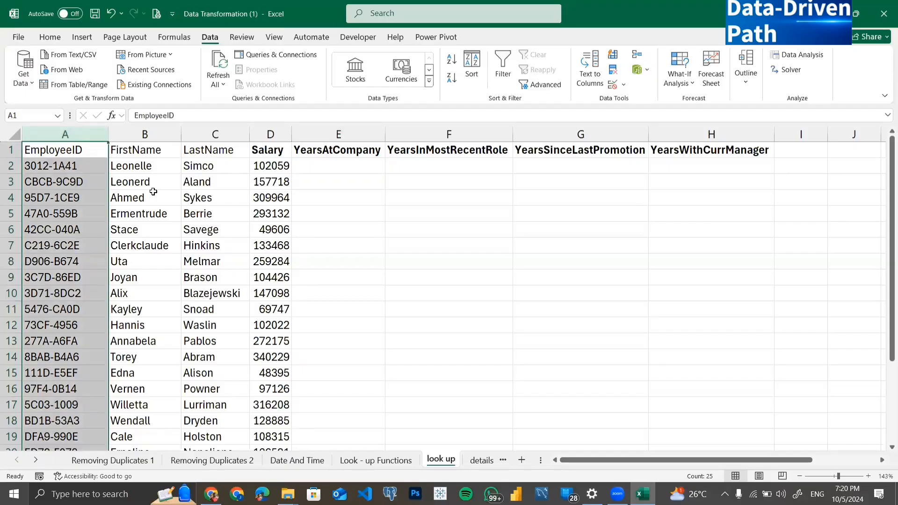
left_click(165, 134)
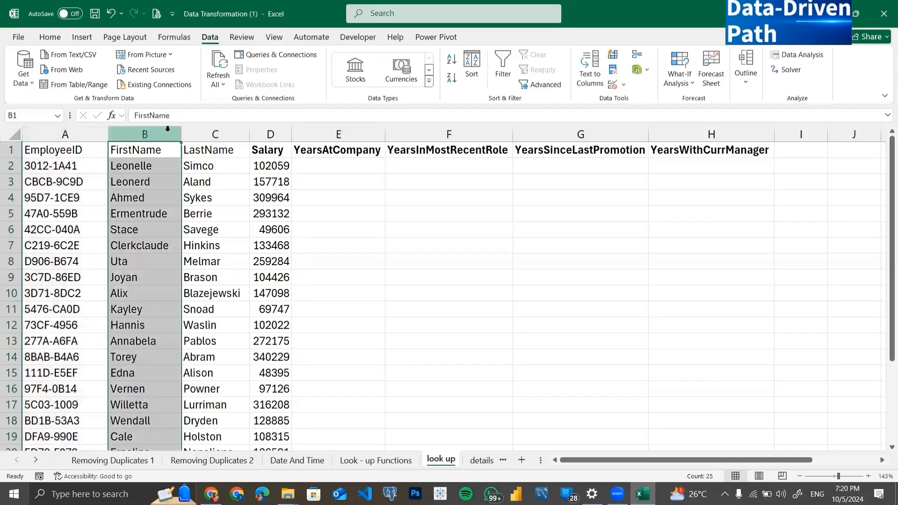
left_click(198, 135)
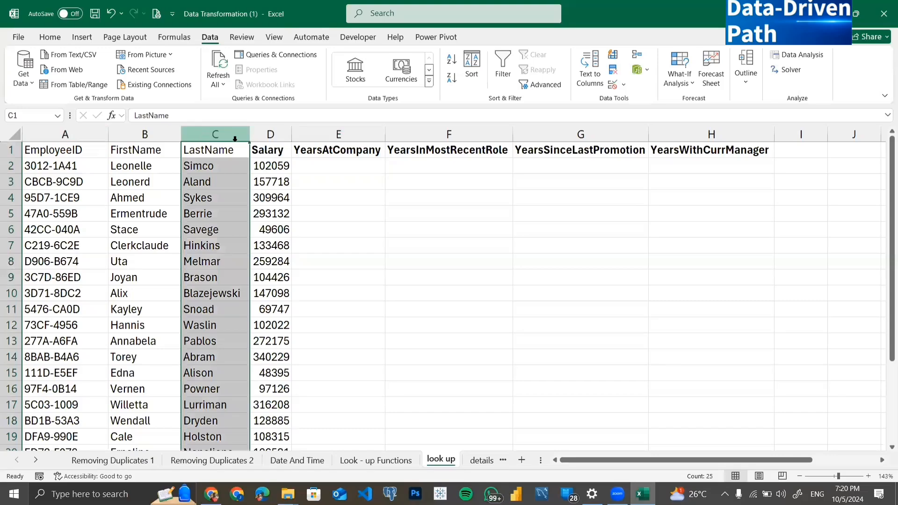
left_click(266, 135)
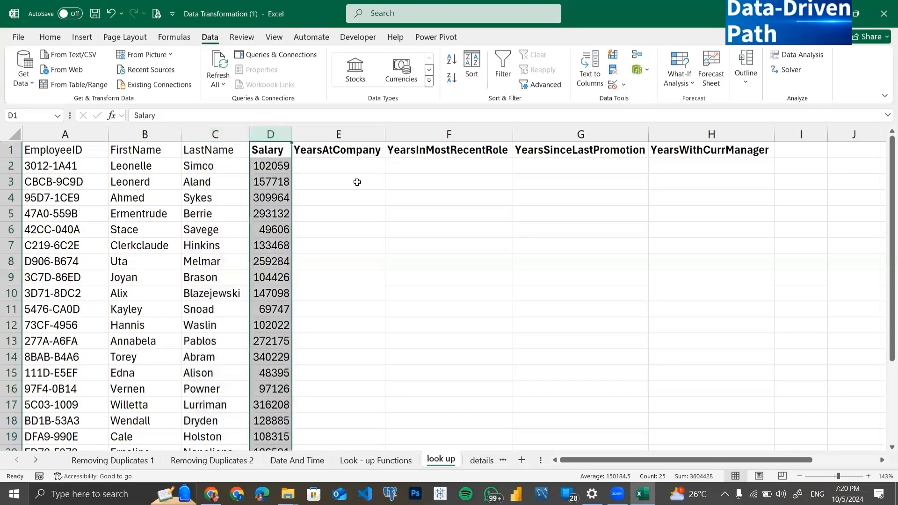
left_click(350, 166)
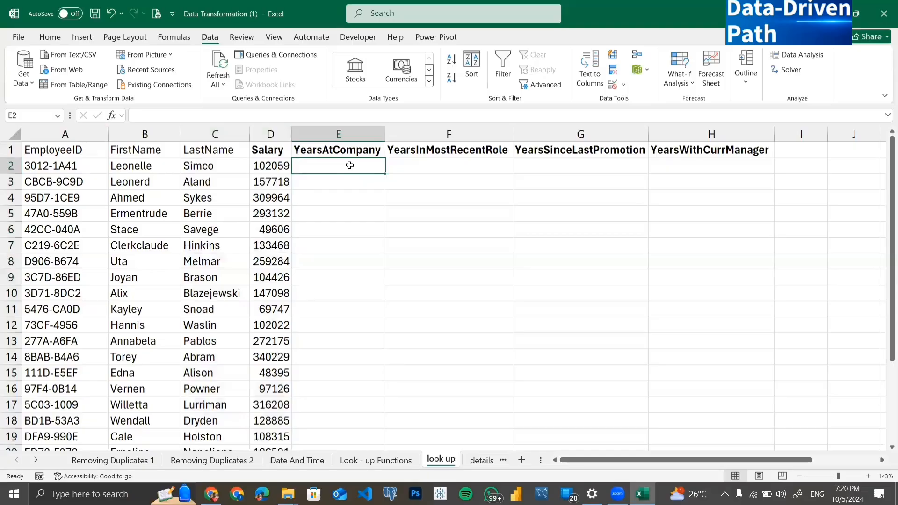
left_click(400, 169)
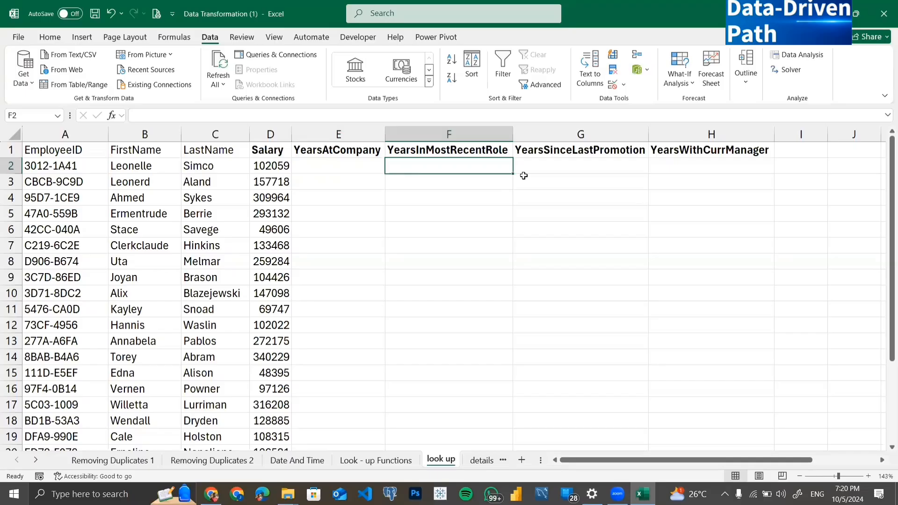
left_click(542, 167)
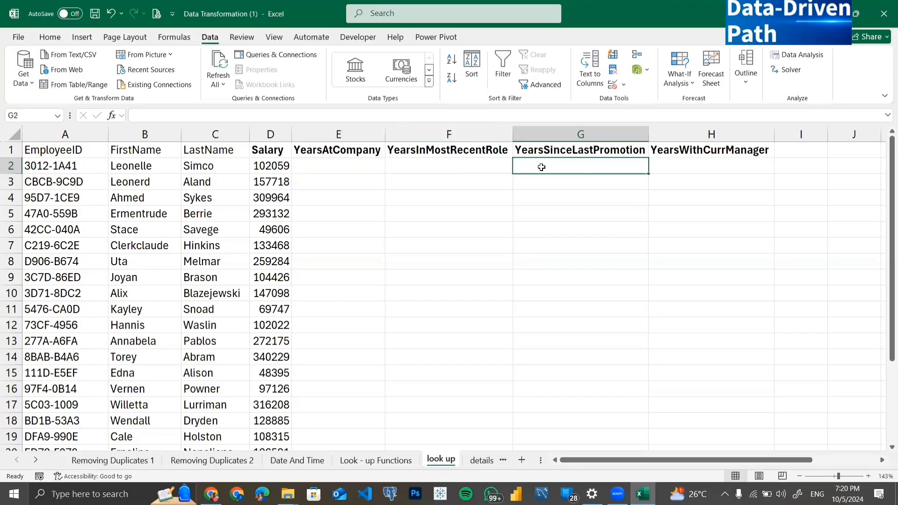
left_click(656, 171)
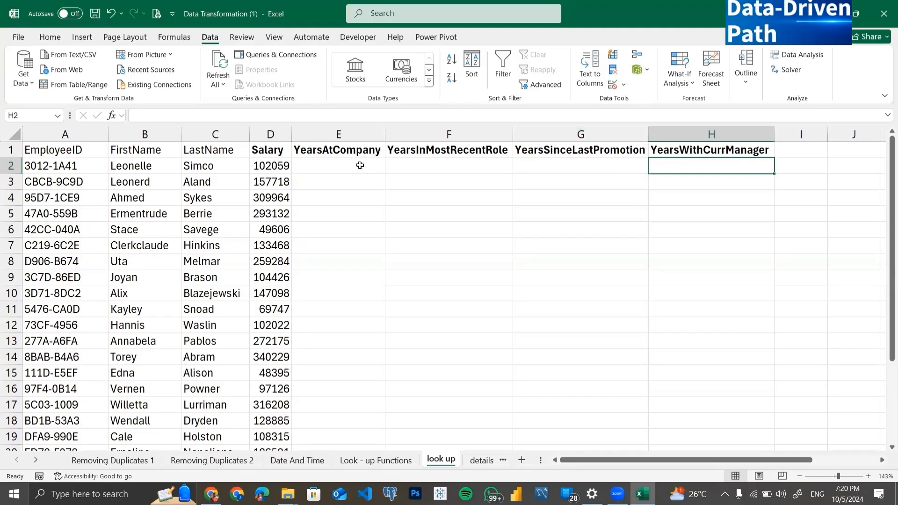
left_click_drag(359, 164, 683, 174)
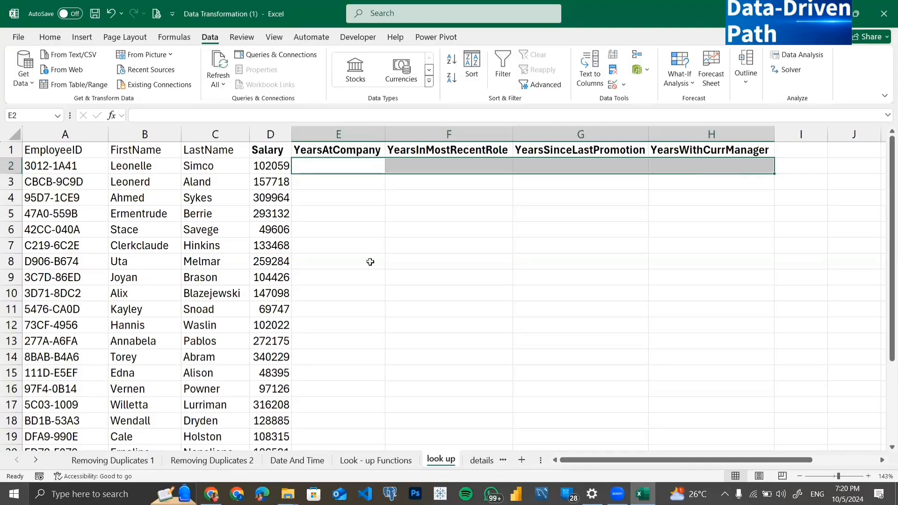
scroll(370, 262, "down", 3)
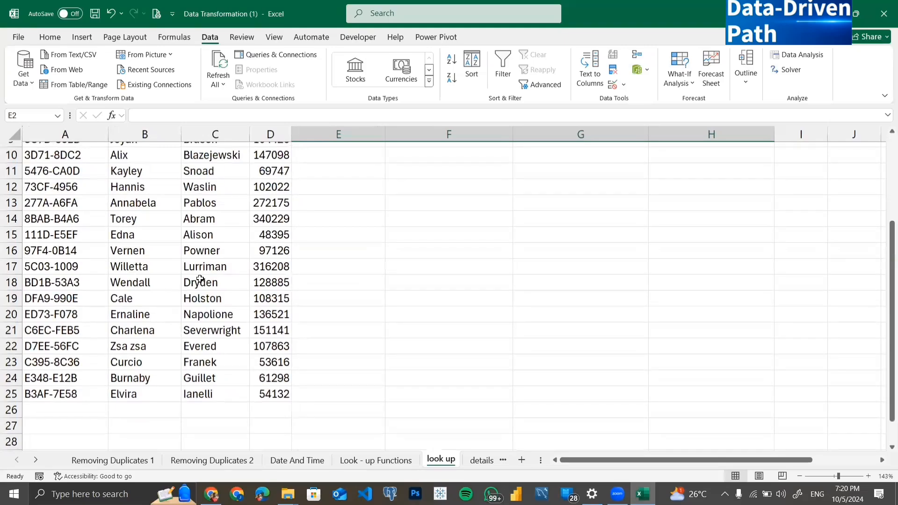
scroll(200, 280, "up", 1)
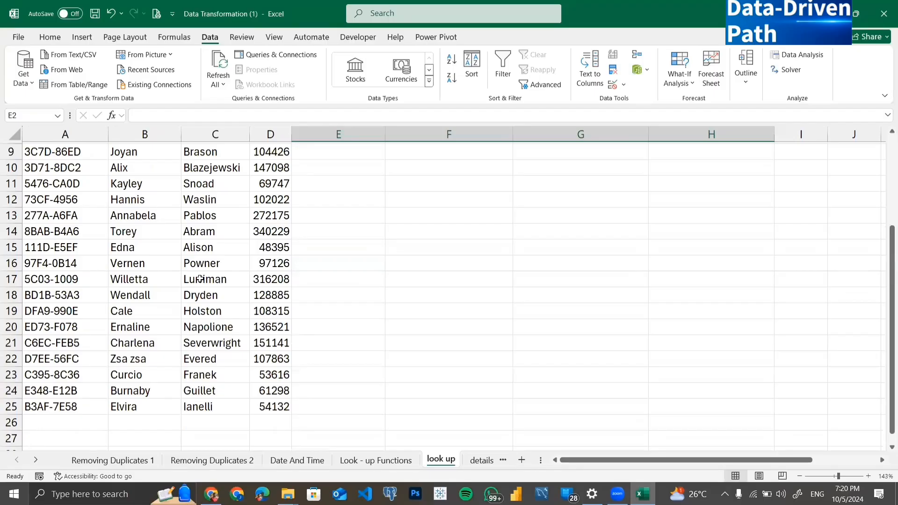
scroll(200, 278, "up", 3)
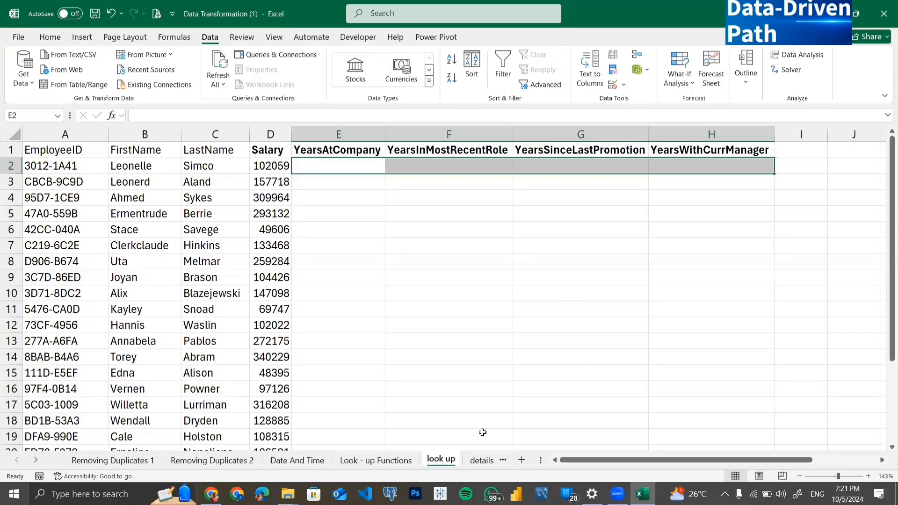
- Look through the employee records on the details sheet and fit the EmployeeID column's width to its contents
left_click(479, 460)
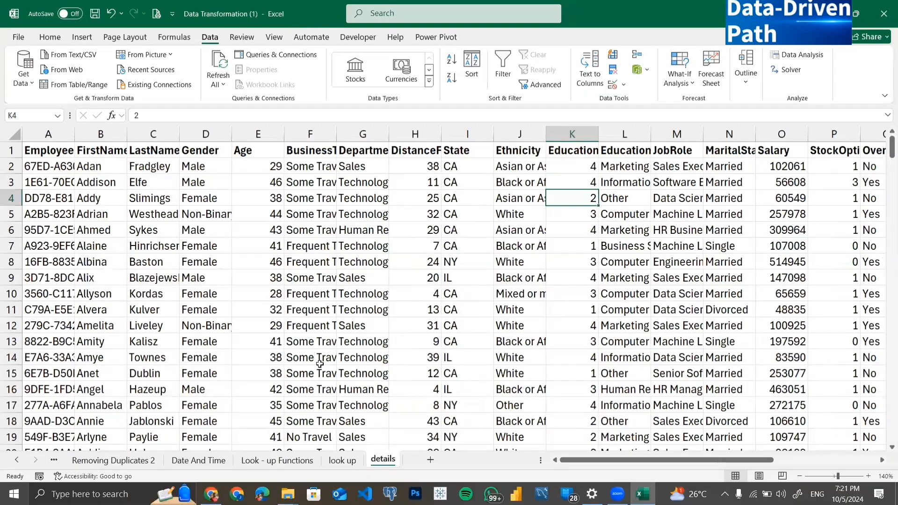
scroll(320, 364, "down", 5)
scroll(319, 364, "down", 20)
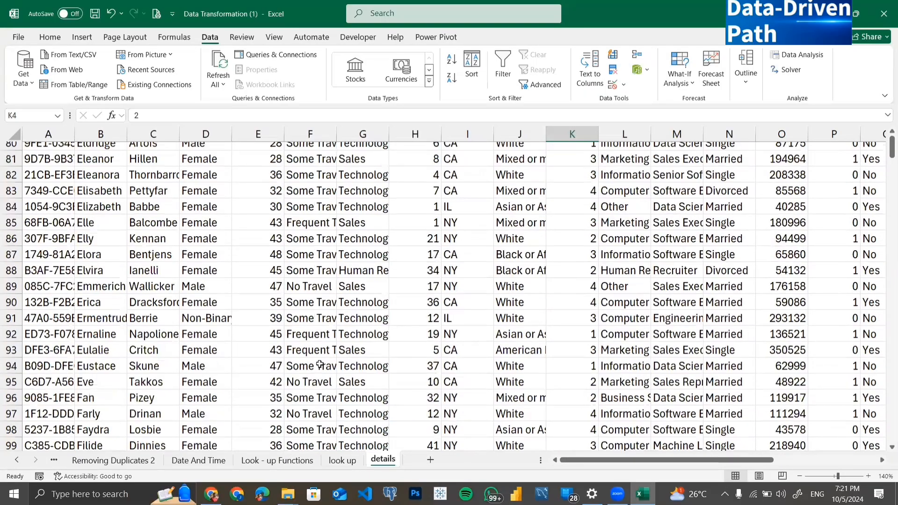
scroll(320, 364, "down", 20)
scroll(320, 364, "up", 4)
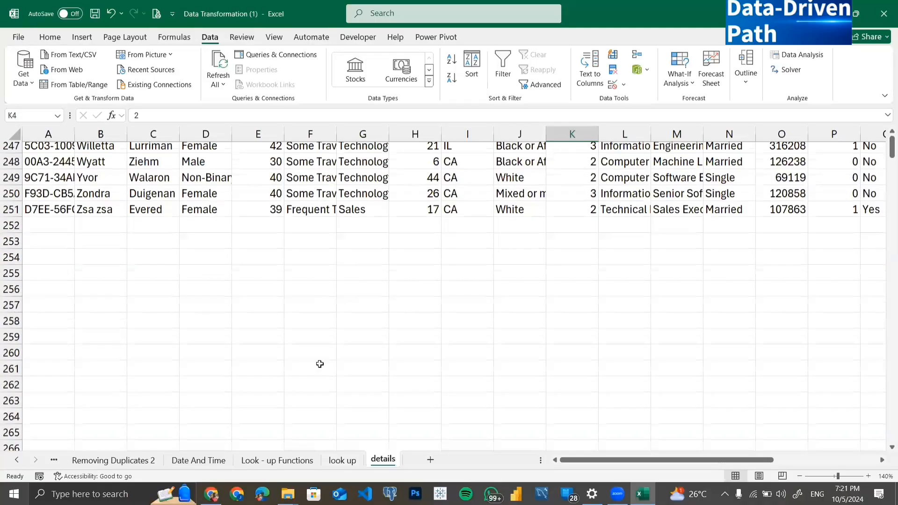
scroll(320, 364, "up", 2)
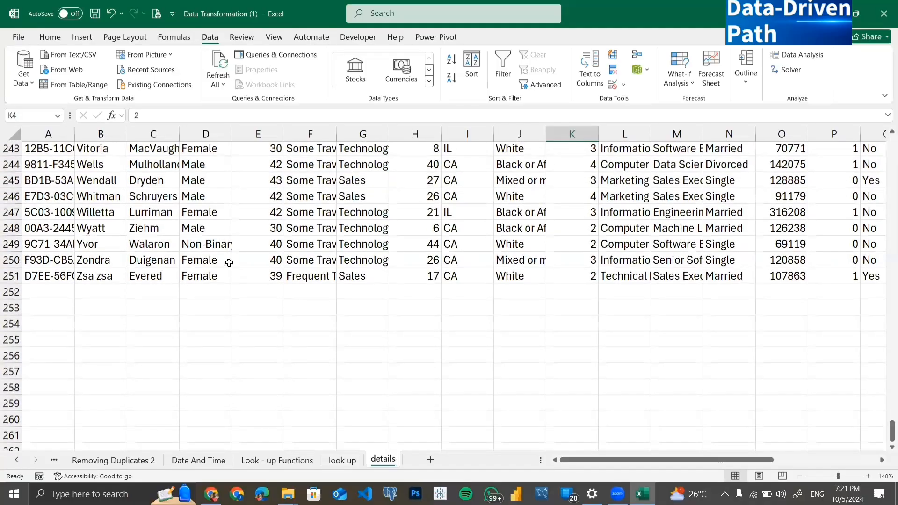
scroll(228, 263, "up", 20)
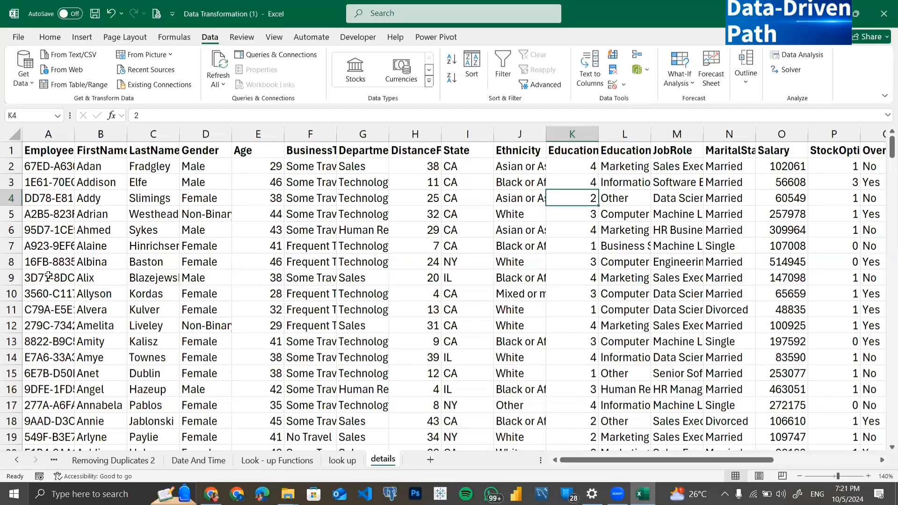
double_click(74, 135)
left_click_drag(60, 165, 75, 414)
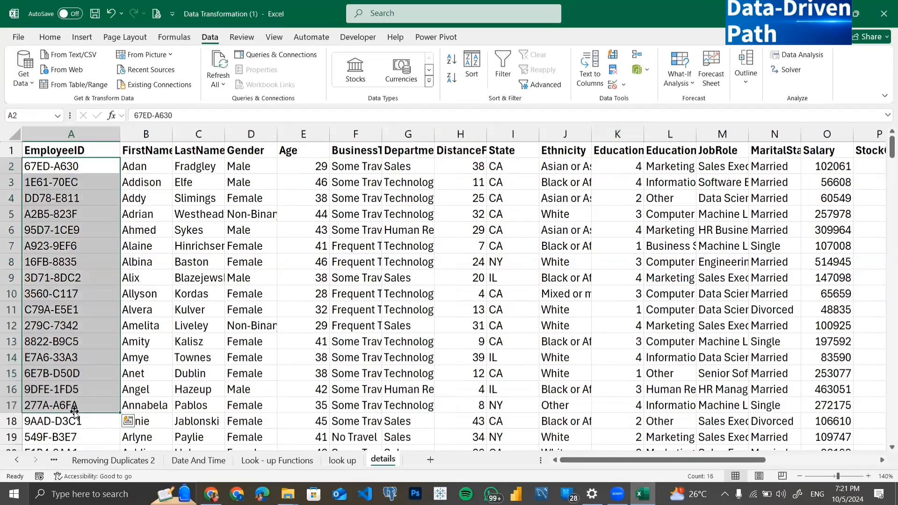
- Return to the look up sheet and check its EmployeeID values and the cells E2:H2 under the years headers
left_click(343, 461)
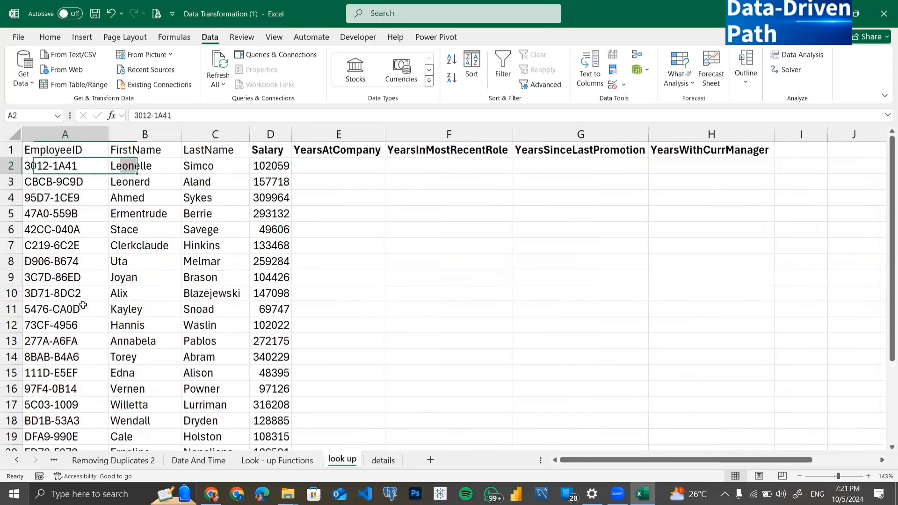
left_click_drag(61, 166, 84, 338)
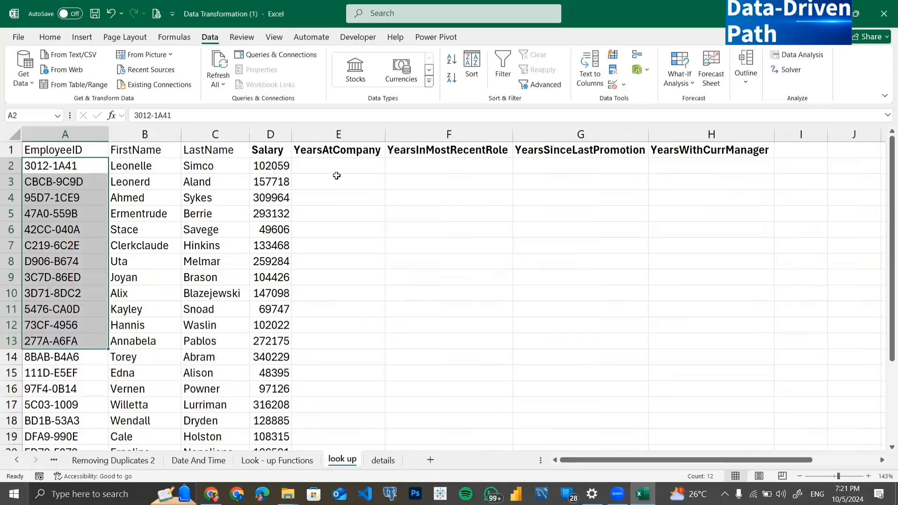
left_click_drag(346, 159, 722, 163)
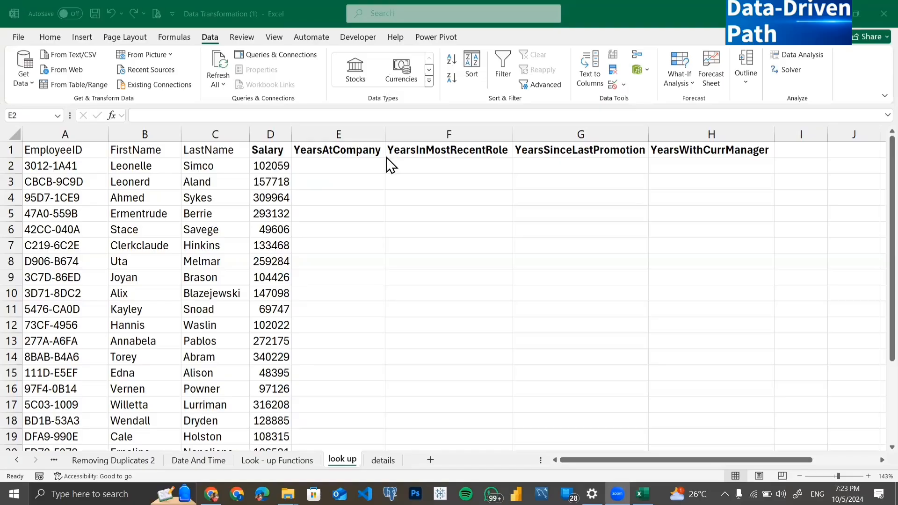
key("shift+Right")
key("shift+Right")
key("shift+Right")
left_click(354, 161)
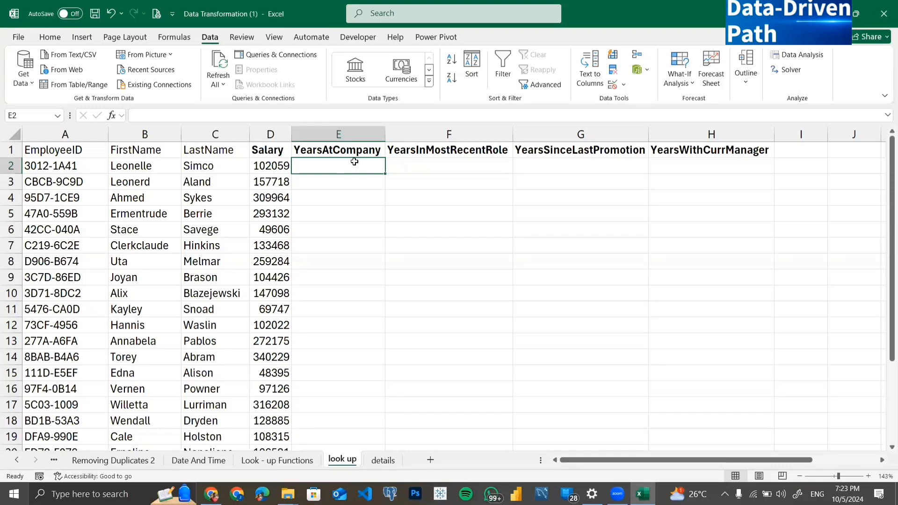
- Examine the YearsInMostRecentRole, YearsSinceLastPromotion and YearsWithCurrManager columns on the details sheet
left_click(385, 465)
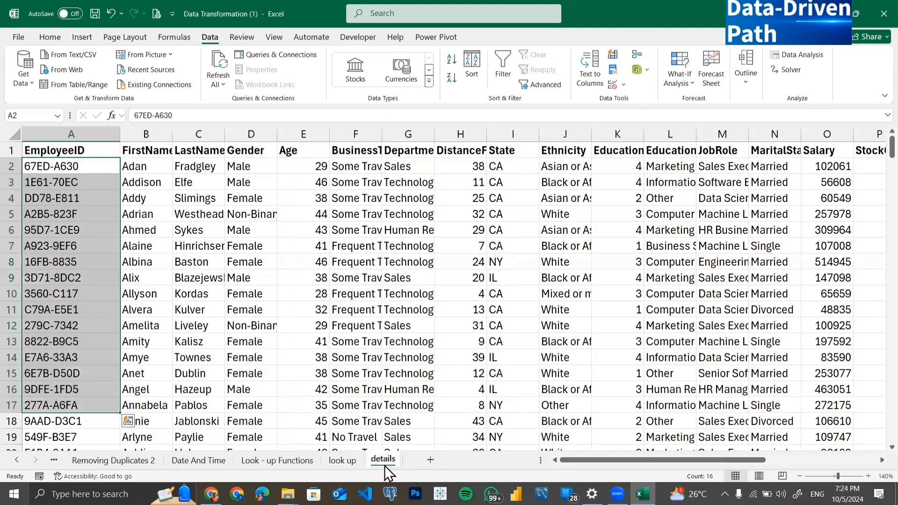
scroll(540, 352, "right", 10)
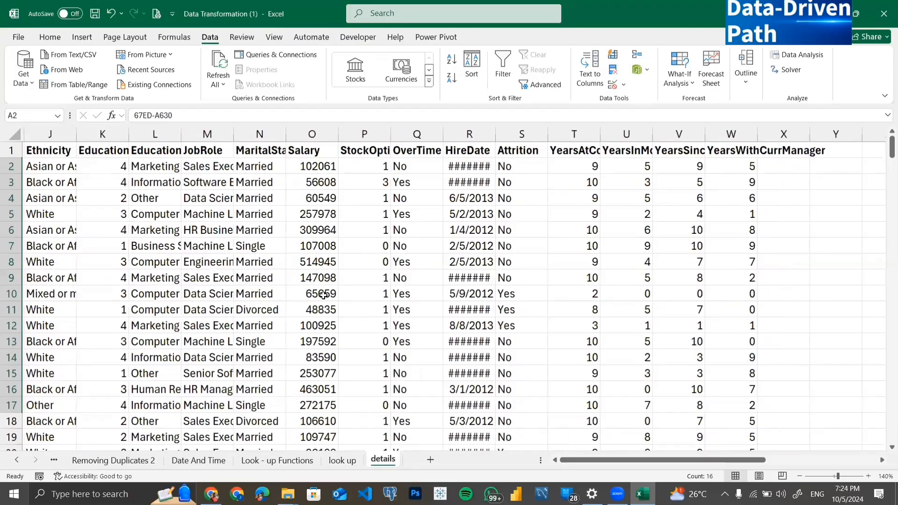
scroll(339, 267, "left", 5)
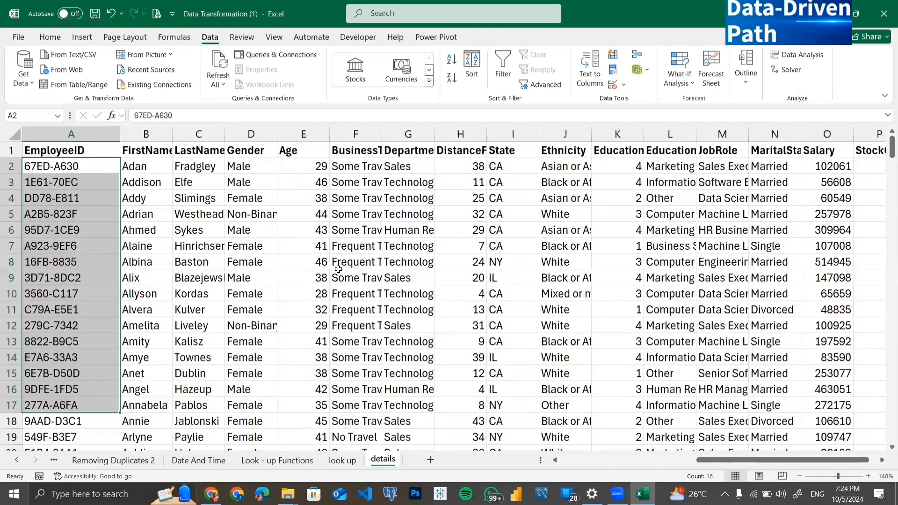
scroll(339, 269, "right", 10)
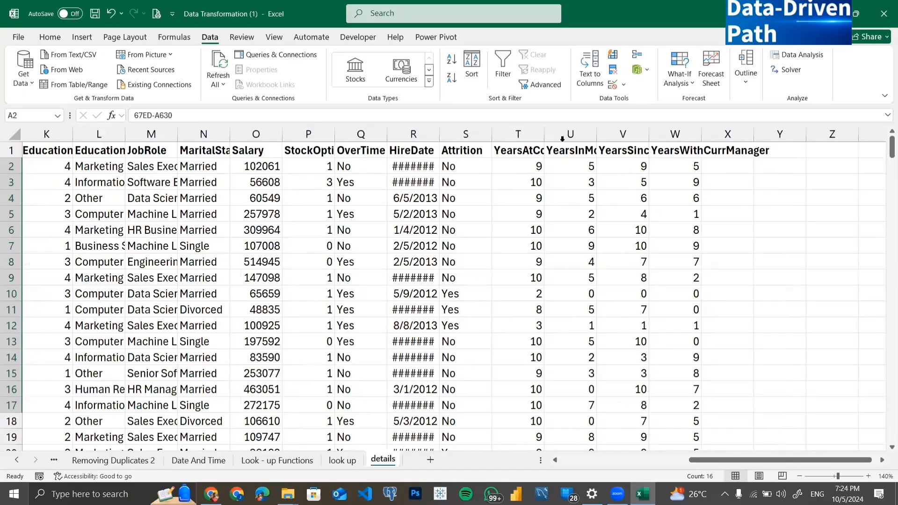
left_click(586, 153)
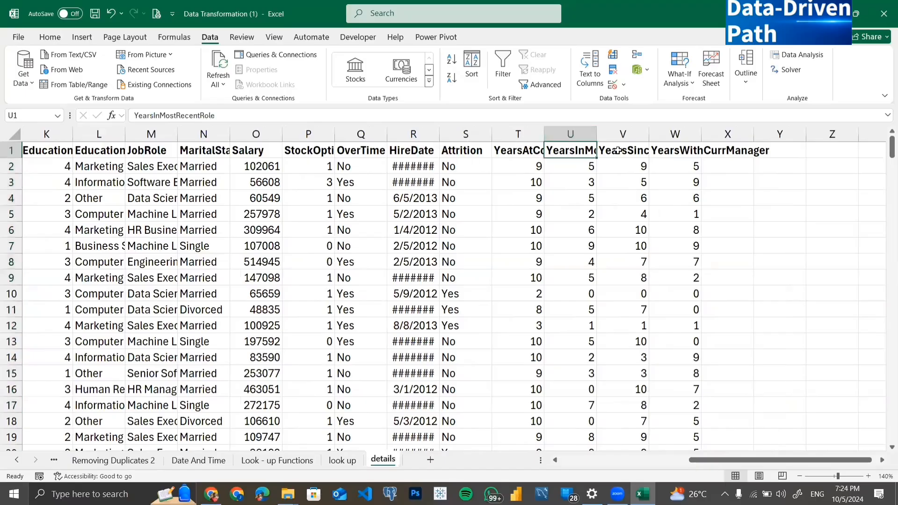
left_click(618, 150)
left_click(664, 152)
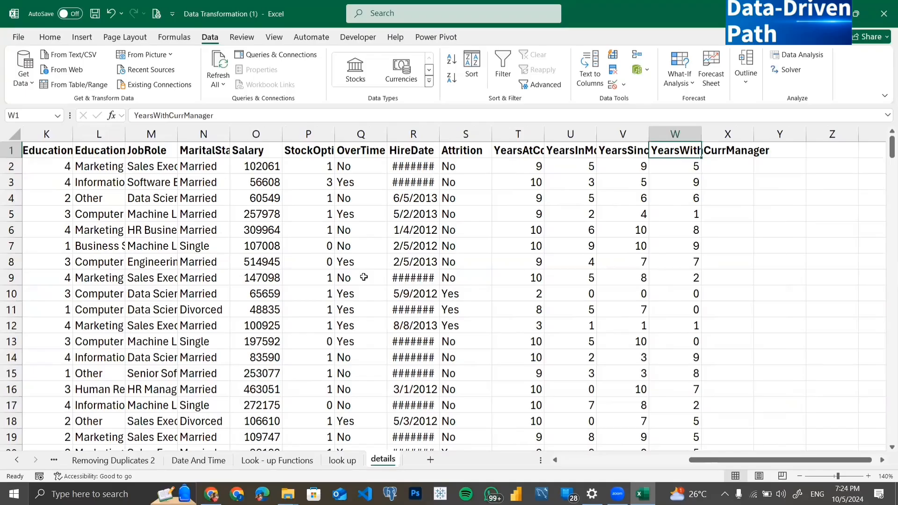
- Fit the HireDate column's width on the details sheet to its dates
double_click(440, 134)
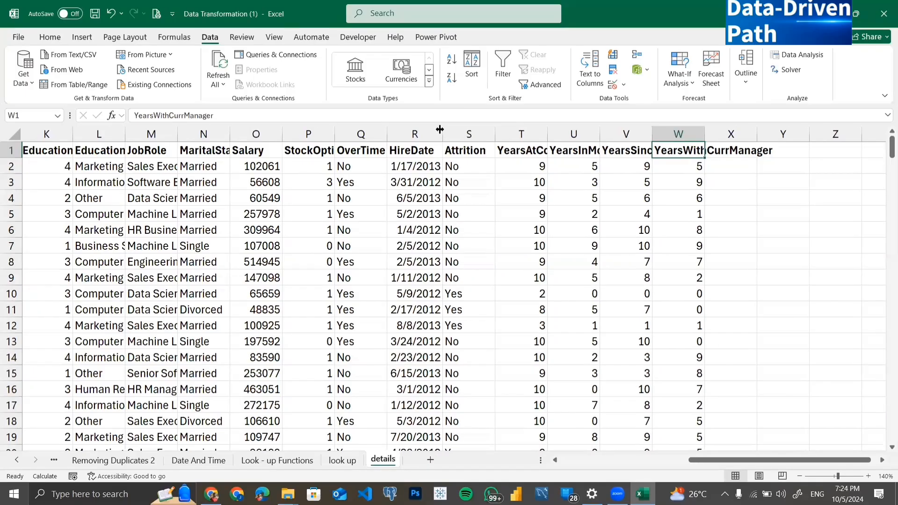
scroll(407, 228, "left", 5)
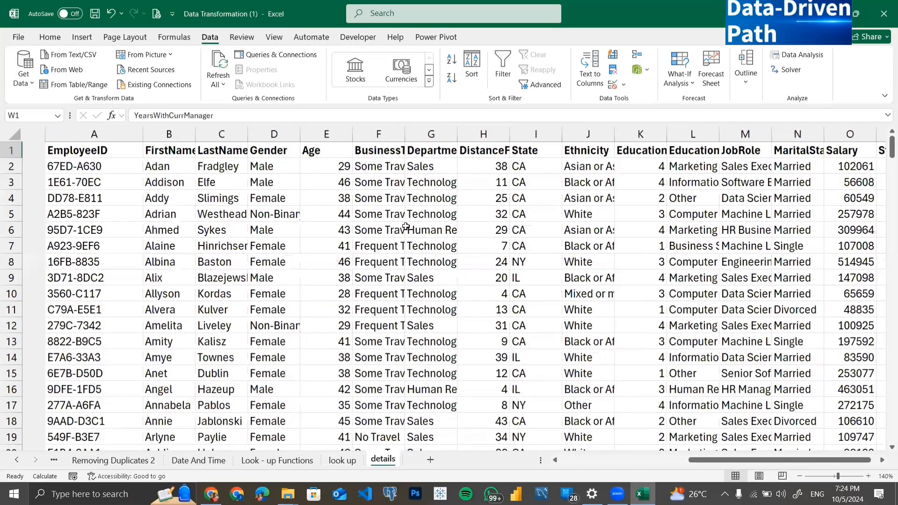
scroll(406, 227, "right", 5)
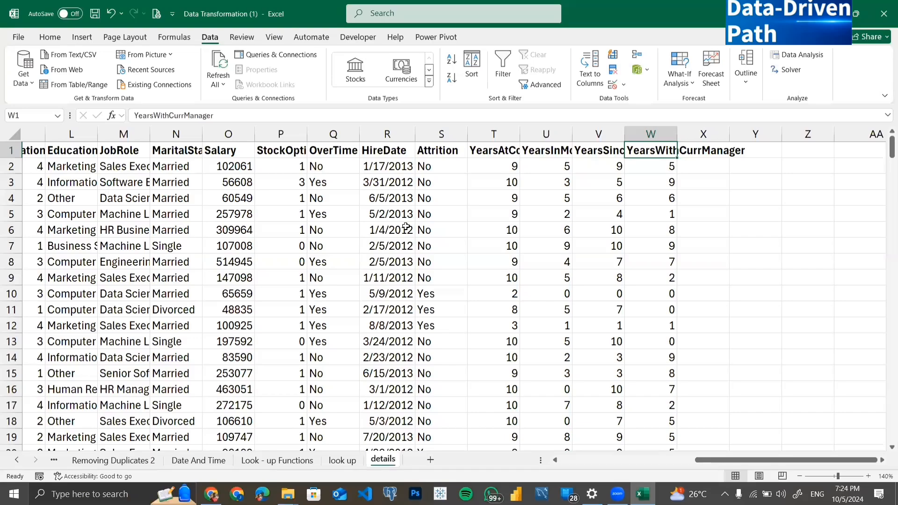
key("ctrl+Home")
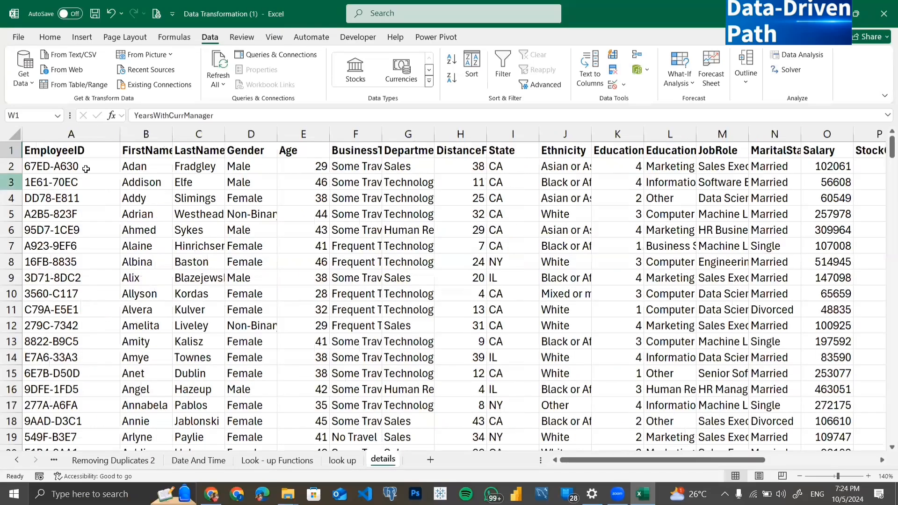
- Look across the employee records on the details sheet, from EmployeeID through to the YearsWithCurrManager column
left_click_drag(286, 201, 809, 413)
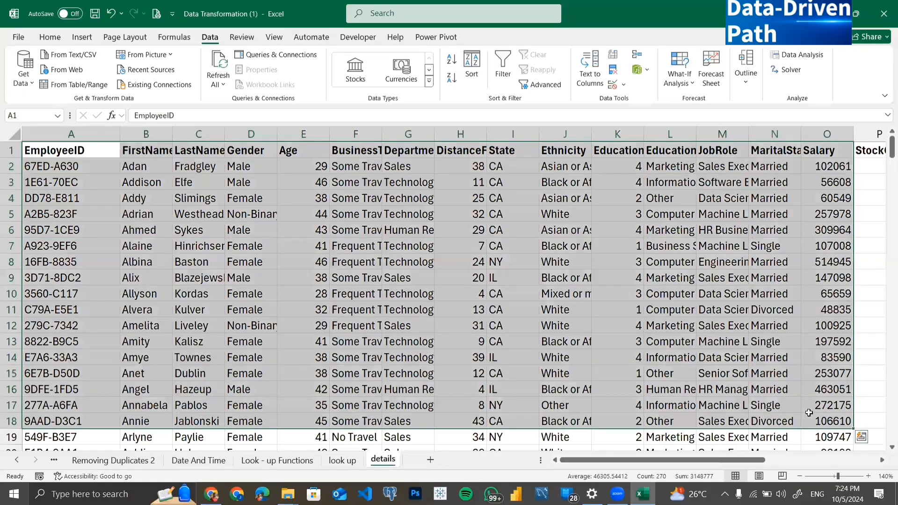
left_click(679, 342)
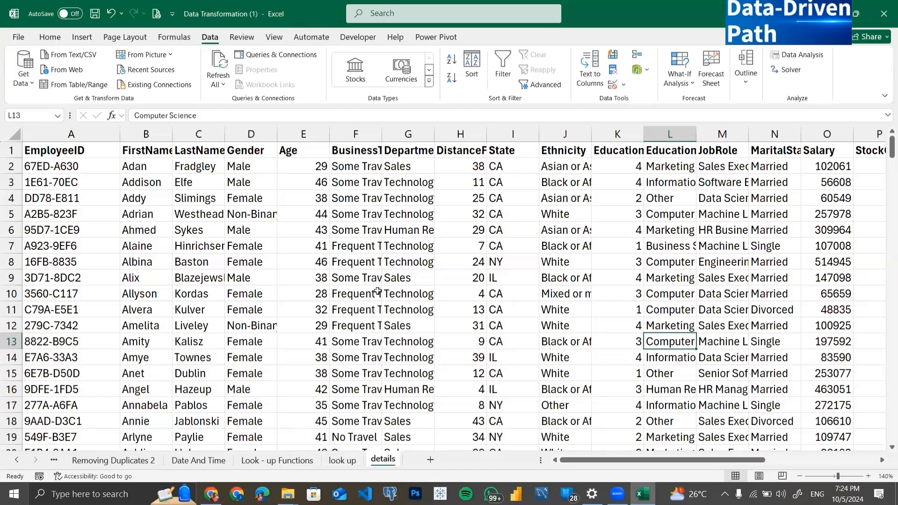
left_click(272, 241)
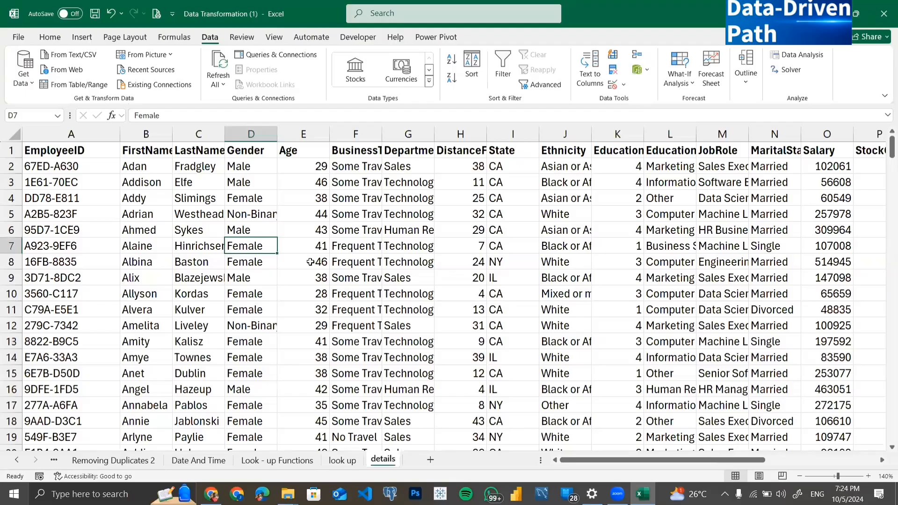
left_click(515, 257)
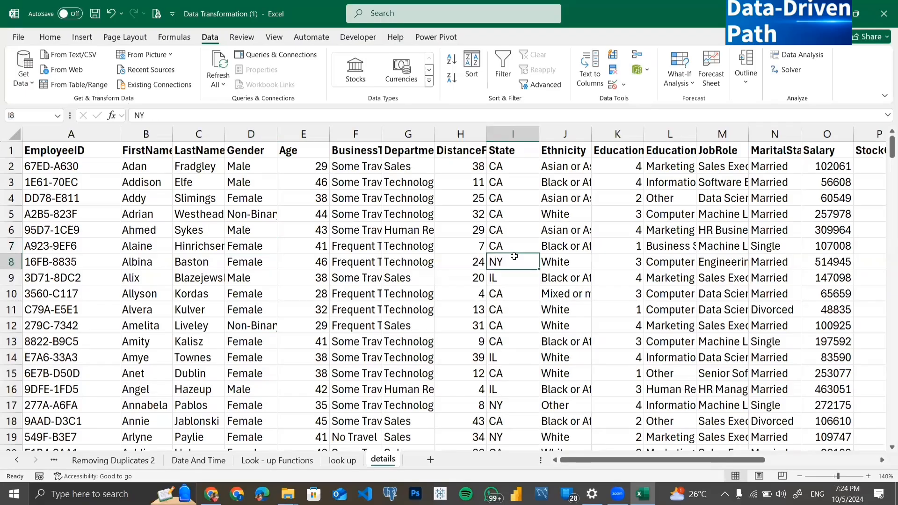
left_click(584, 282)
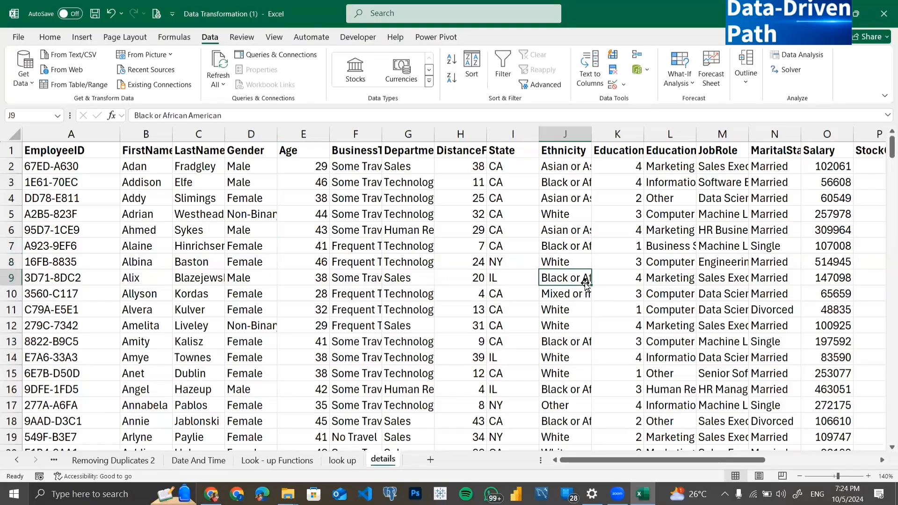
scroll(658, 248, "right", 10)
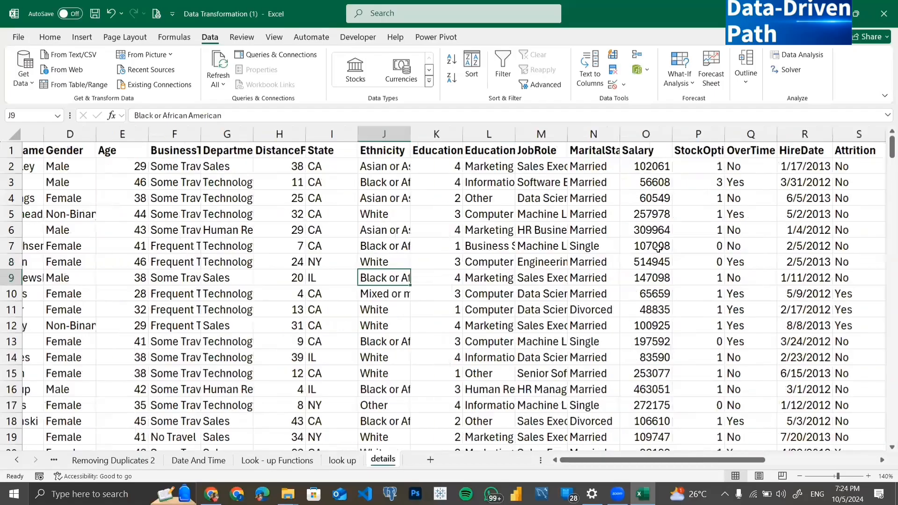
left_click(605, 215)
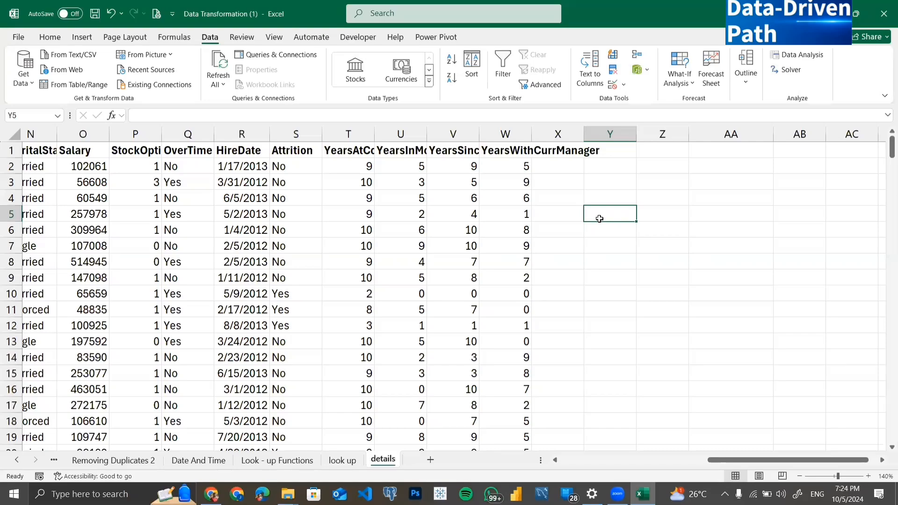
scroll(282, 144, "left", 10)
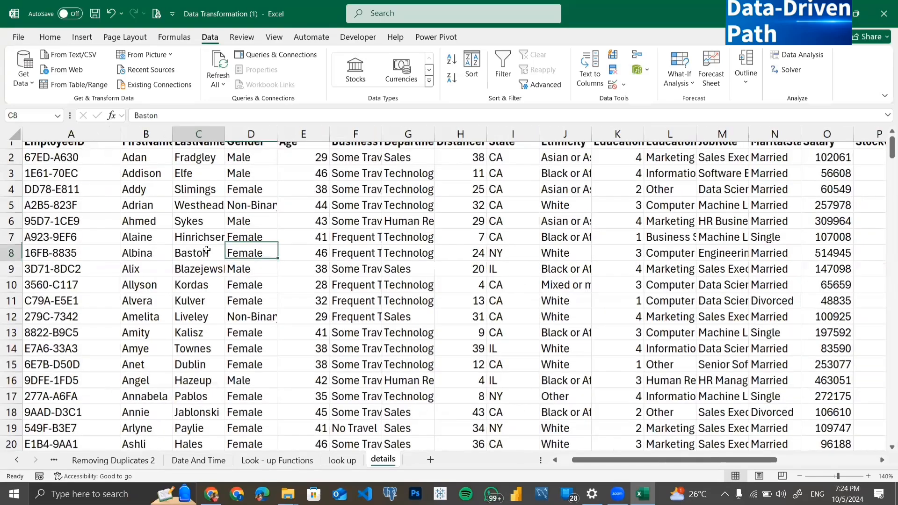
- Convert the details data in A1:W251 into a table with headers
left_click(207, 250)
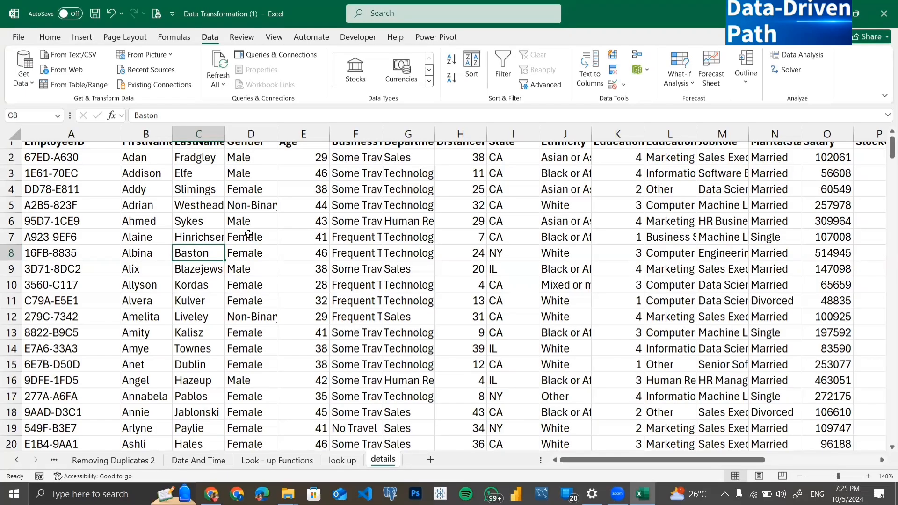
key("ctrl+t")
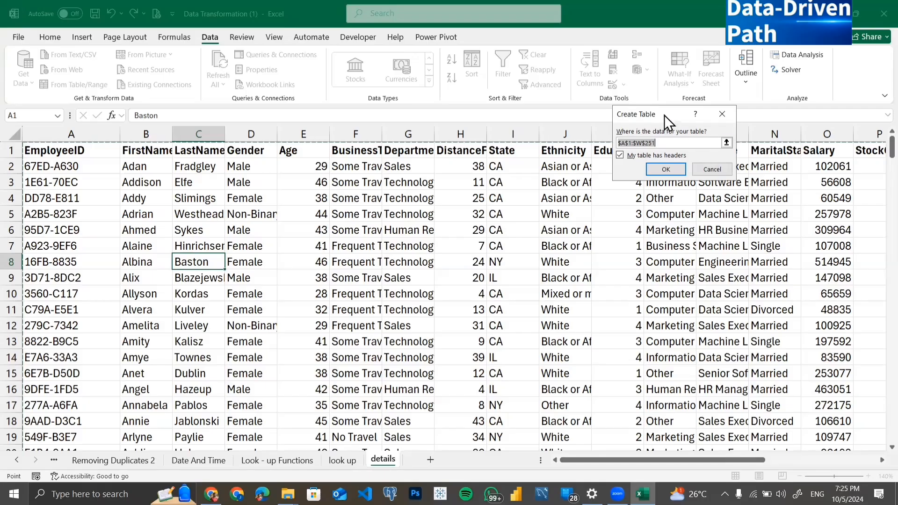
left_click_drag(663, 114, 386, 194)
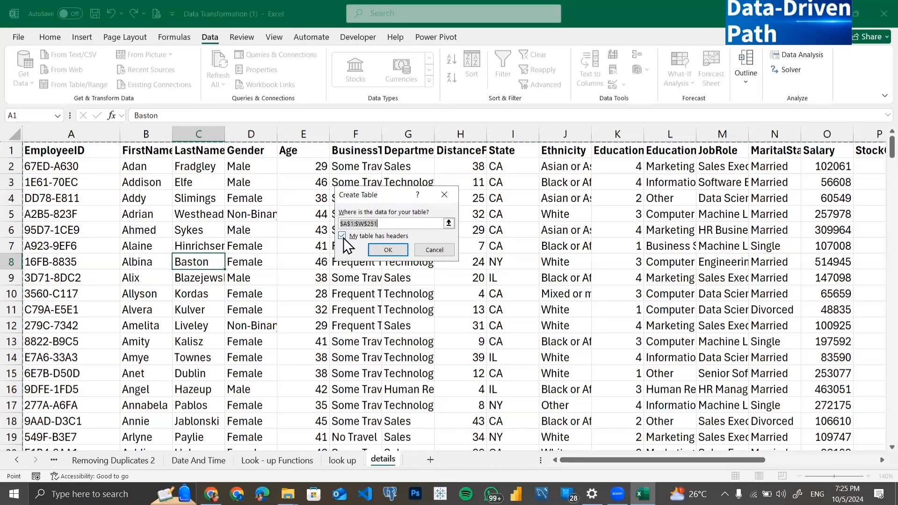
left_click(382, 249)
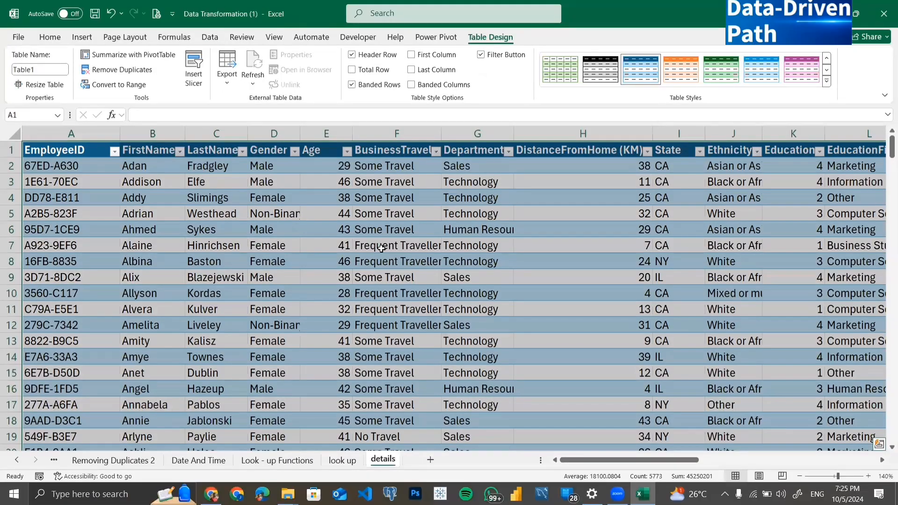
- Name the new table on the details sheet employees
left_click(44, 69)
type("employees")
key("Return")
scroll(630, 342, "right", 10)
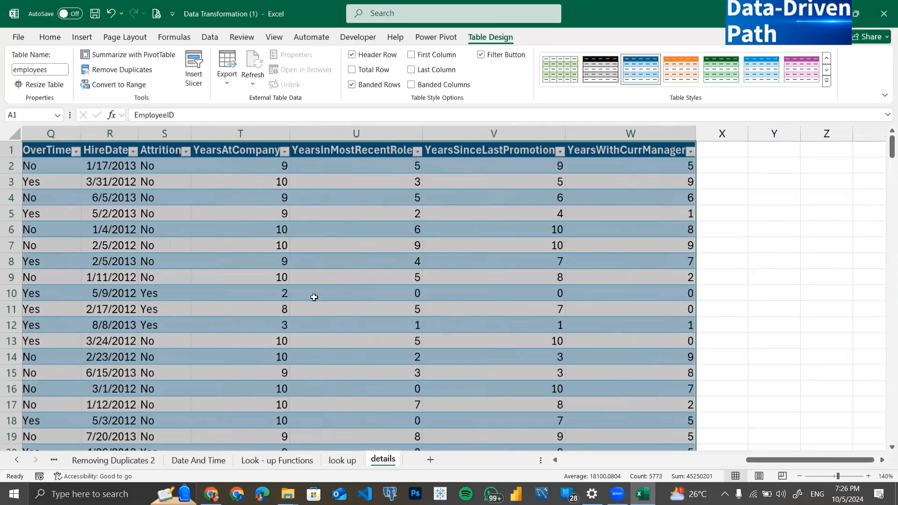
scroll(314, 298, "left", 10)
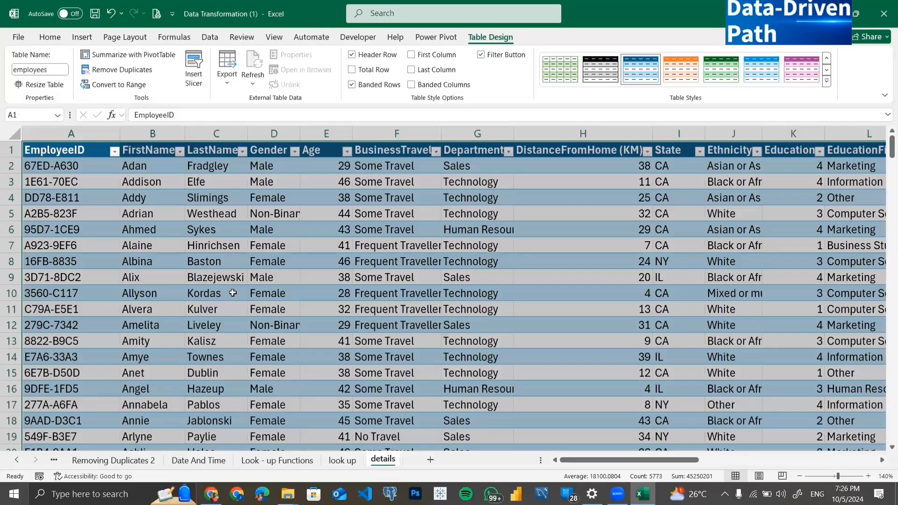
- Check the employees table's EmployeeID column against the four years columns at the table's far end
left_click(100, 135)
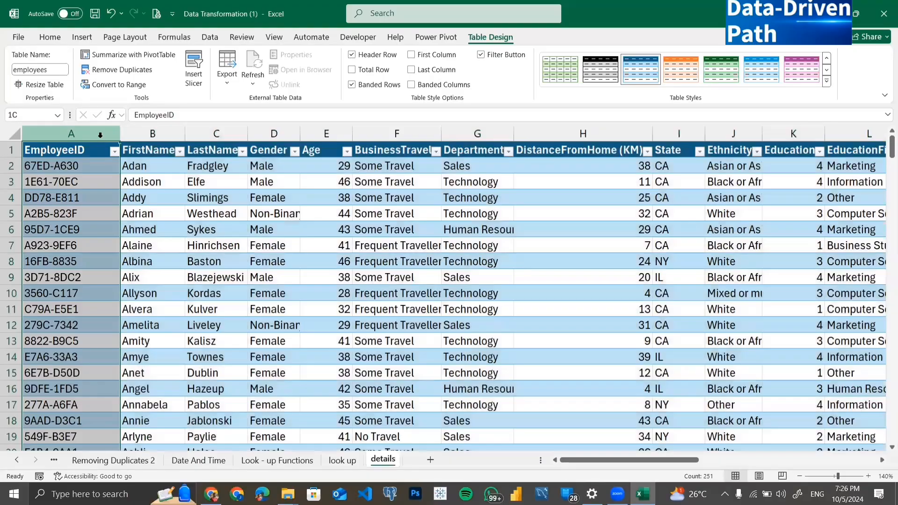
scroll(441, 197, "right", 5)
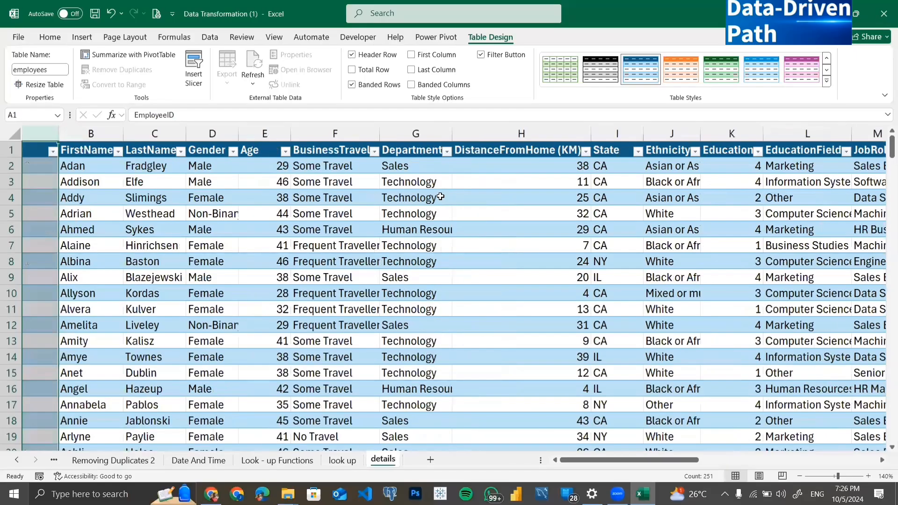
scroll(441, 196, "right", 5)
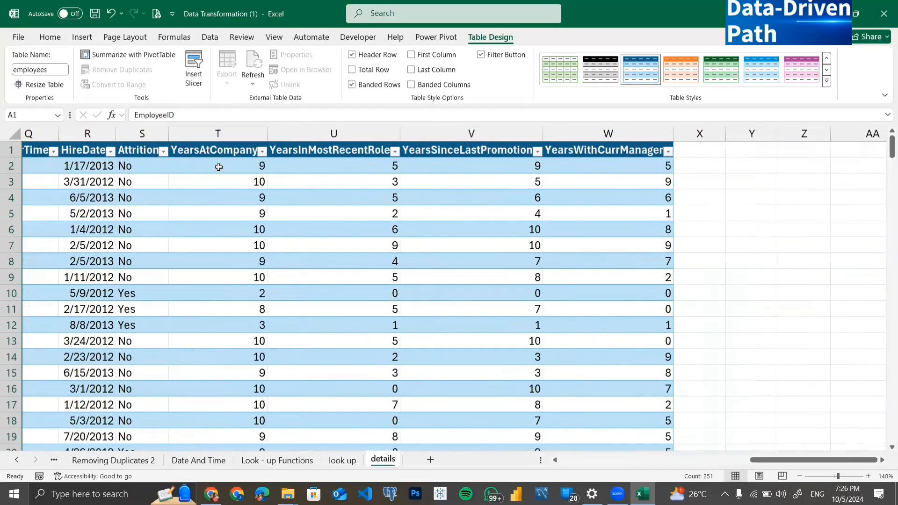
scroll(219, 168, "left", 3)
scroll(36, 127, "left", 10)
- Go through the employees table's header row from EmployeeID past LastName and Ethnicity to the last years column
left_click(75, 149)
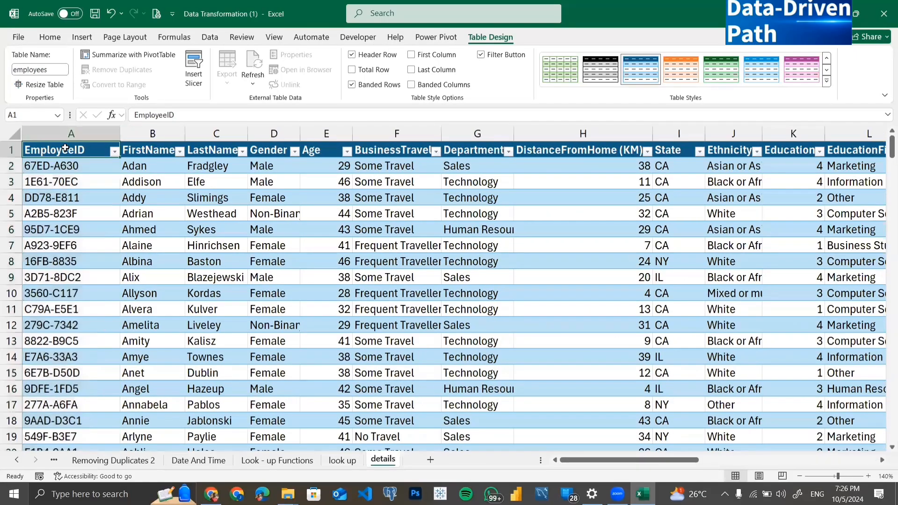
key("Right")
key("Right")
key("Right")
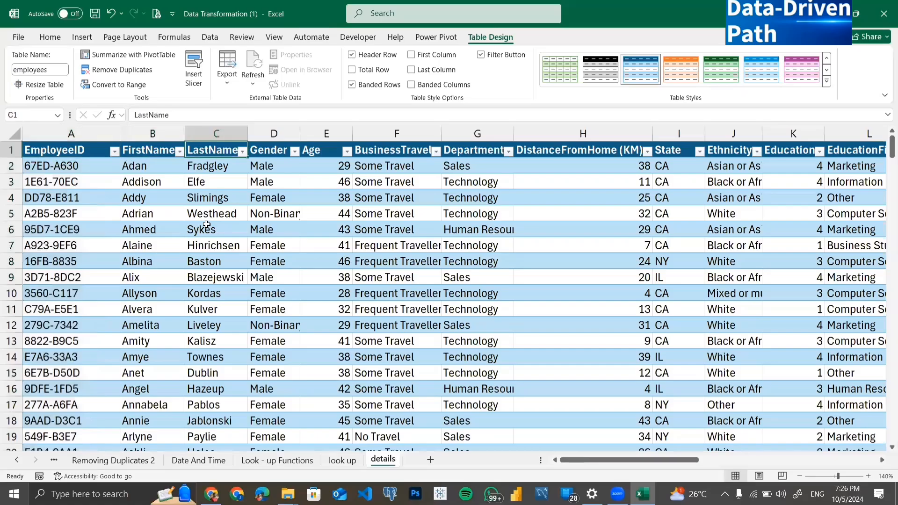
left_click(721, 149)
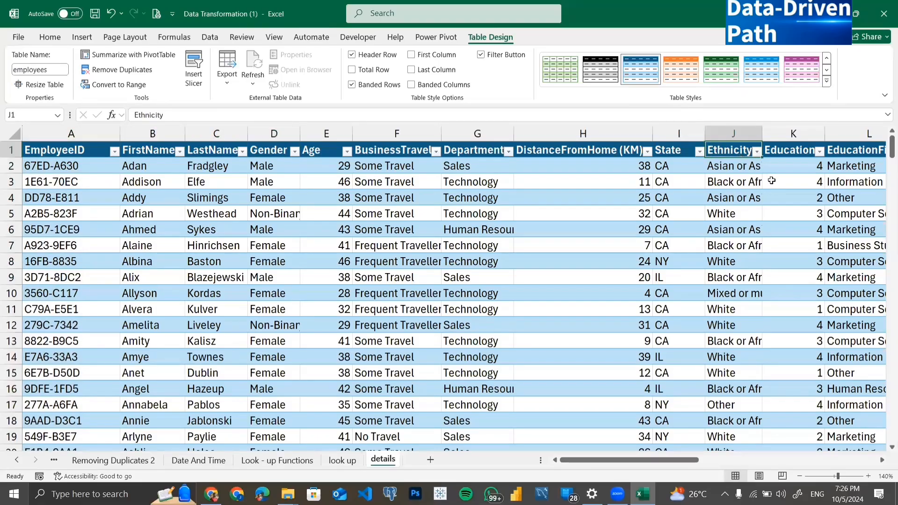
scroll(772, 181, "right", 8)
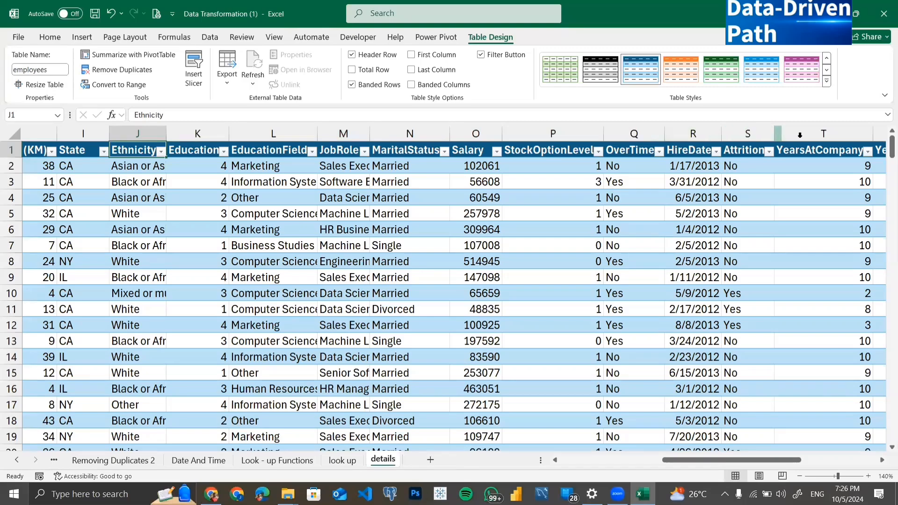
scroll(800, 135, "right", 20)
left_click(632, 243)
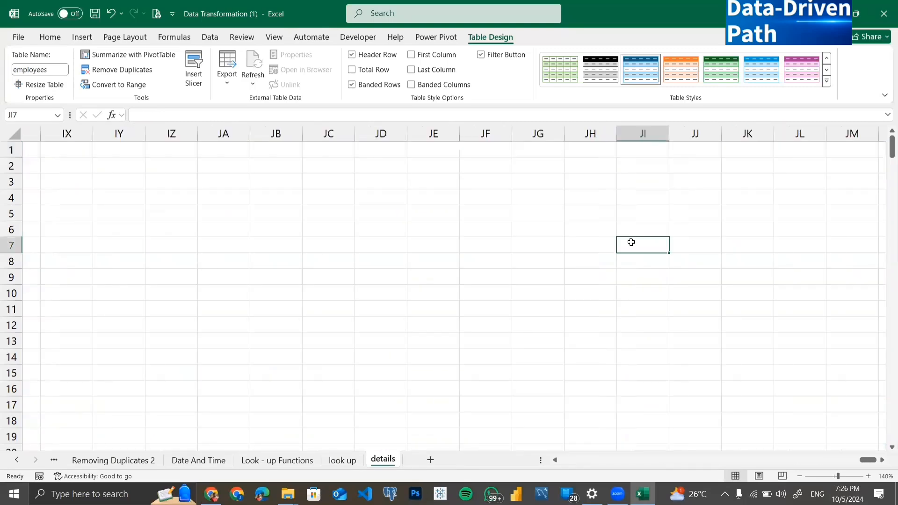
scroll(632, 242, "left", 6)
scroll(632, 242, "left", 20)
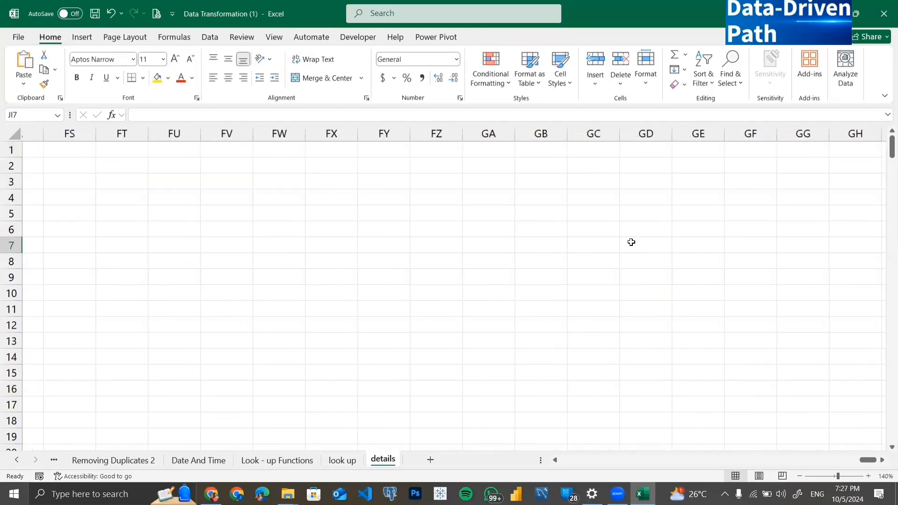
scroll(632, 243, "left", 2)
key("ctrl+Left")
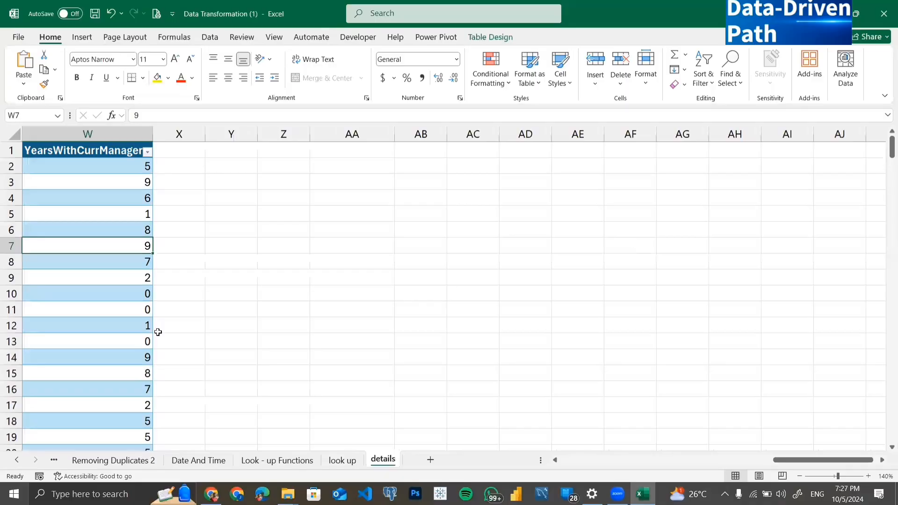
scroll(266, 283, "left", 4)
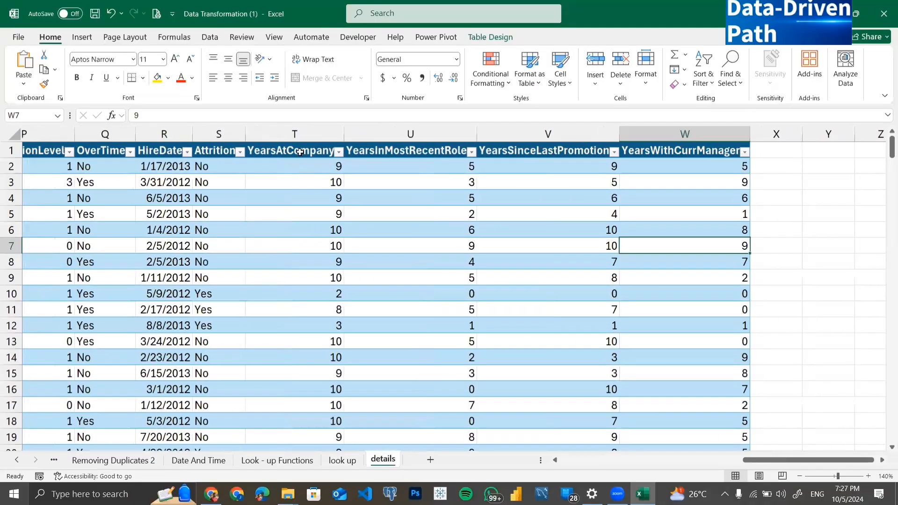
- Examine the YearsAtCompany, YearsInMostRecentRole, YearsSinceLastPromotion and YearsWithCurrManager columns one by one, then reselect YearsAtCompany
left_click(298, 136)
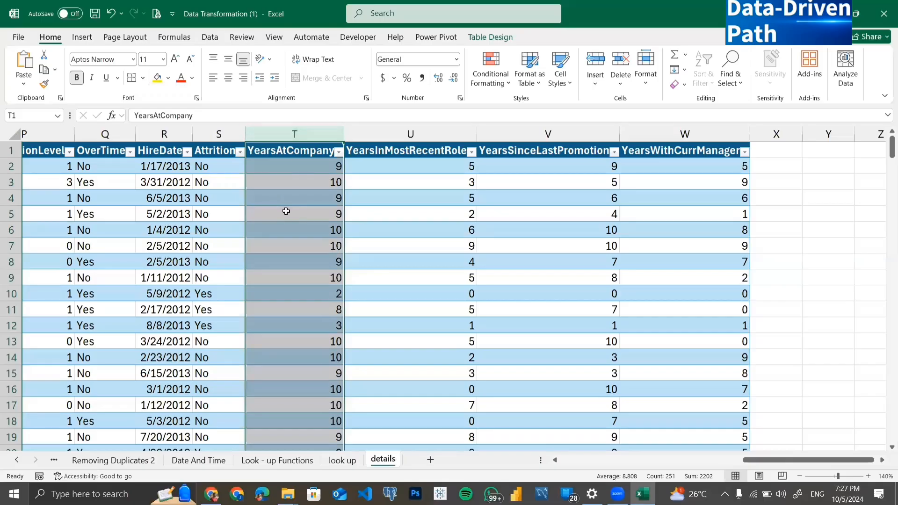
left_click(382, 130)
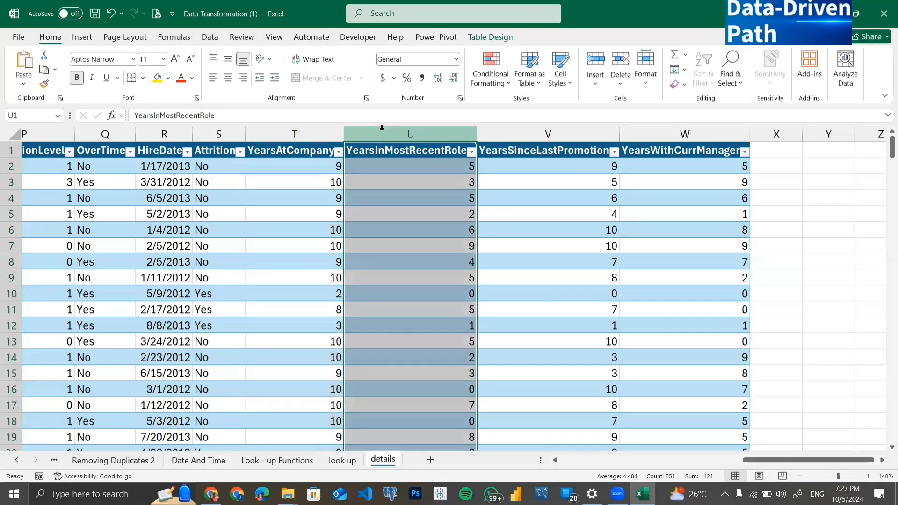
left_click(525, 133)
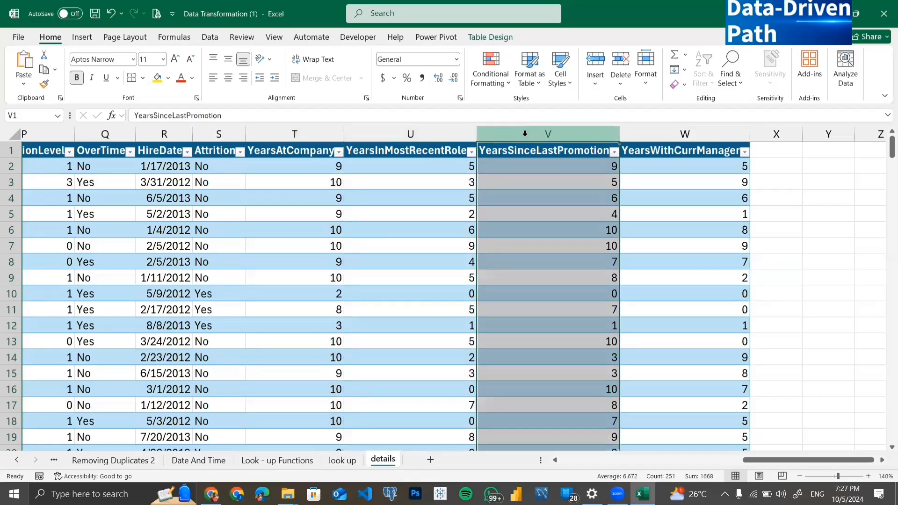
left_click(654, 134)
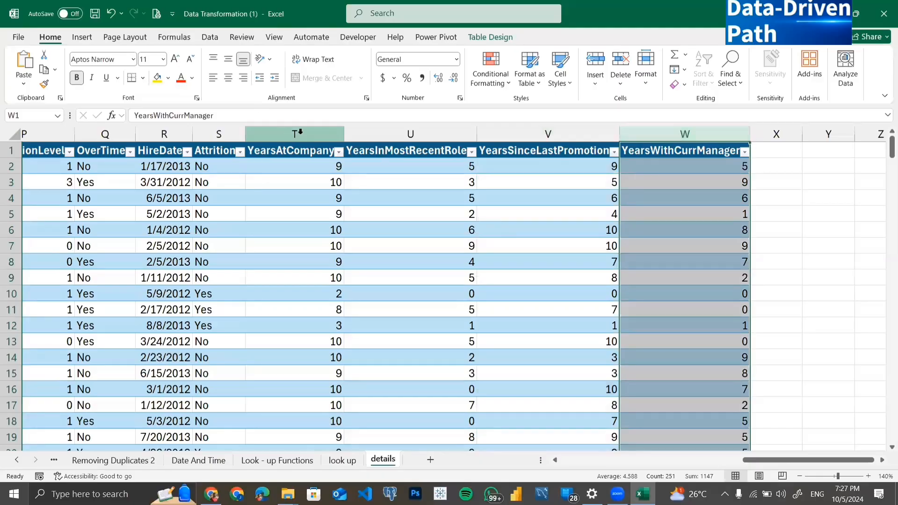
left_click(300, 132)
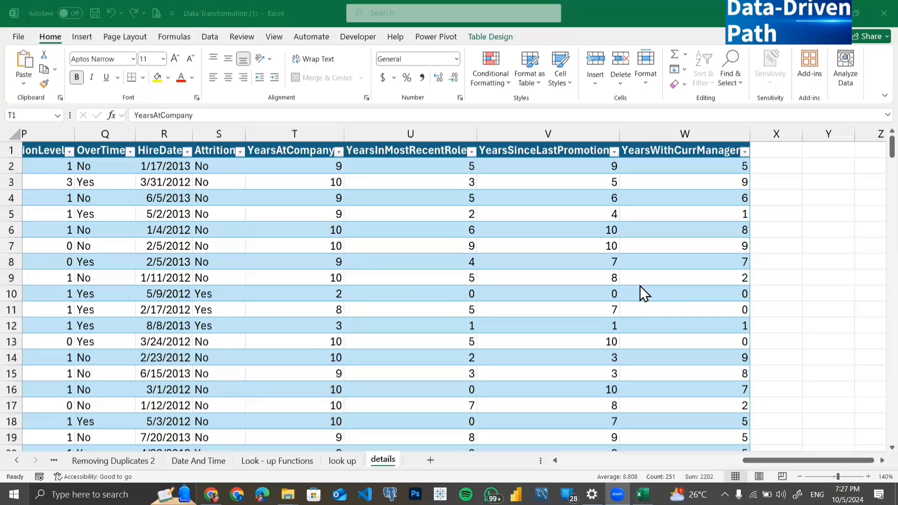
key("ctrl+space")
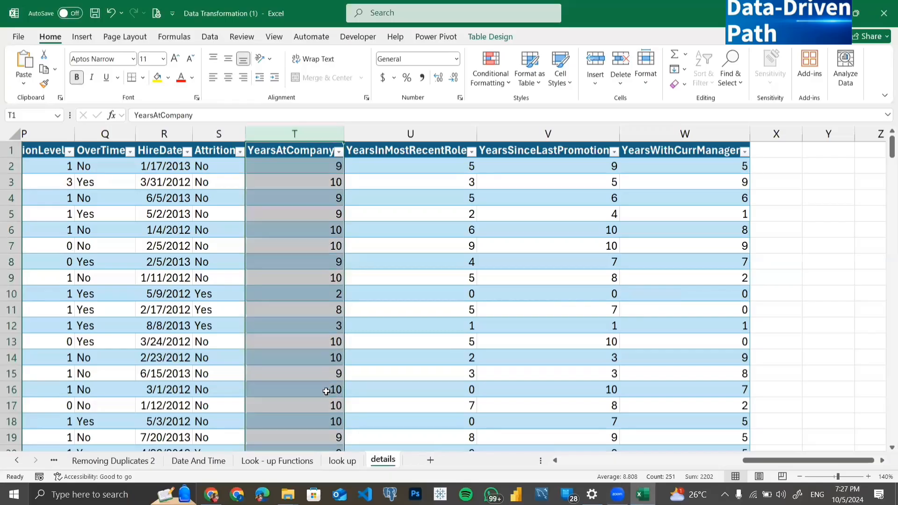
- On the look up sheet, begin a VLOOKUP formula in E2 with A2 as lookup value and the employees table as array
left_click(343, 461)
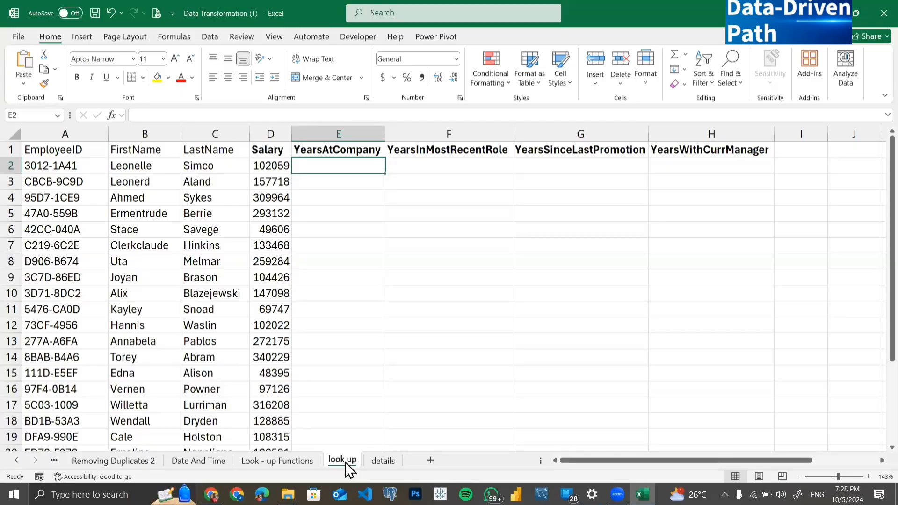
type("=")
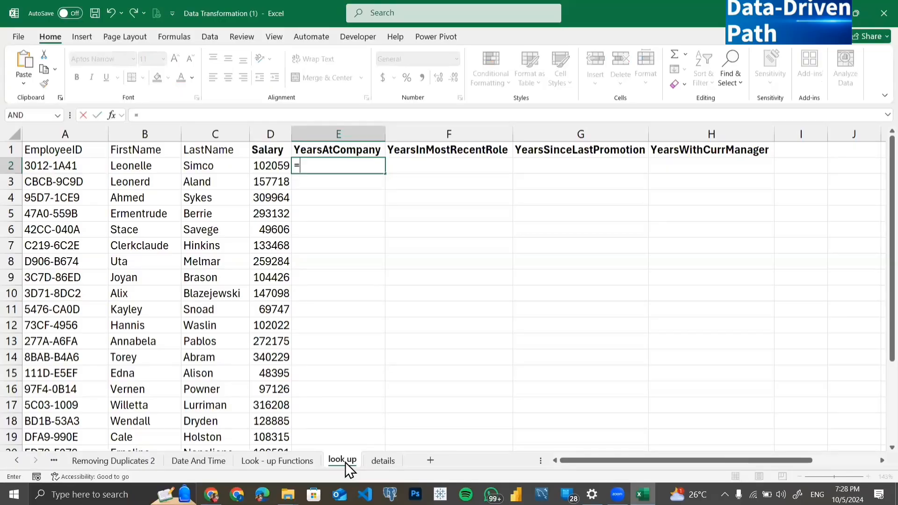
type("VLOOK")
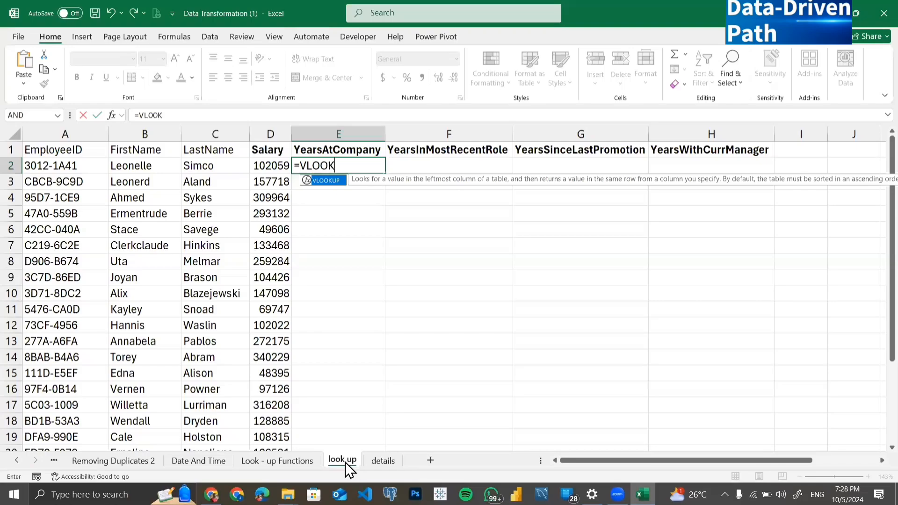
key("Tab")
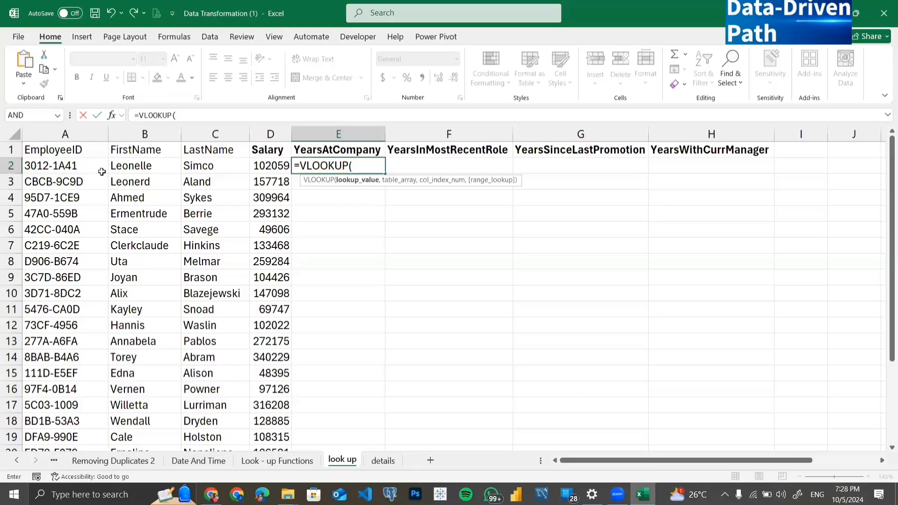
left_click(72, 165)
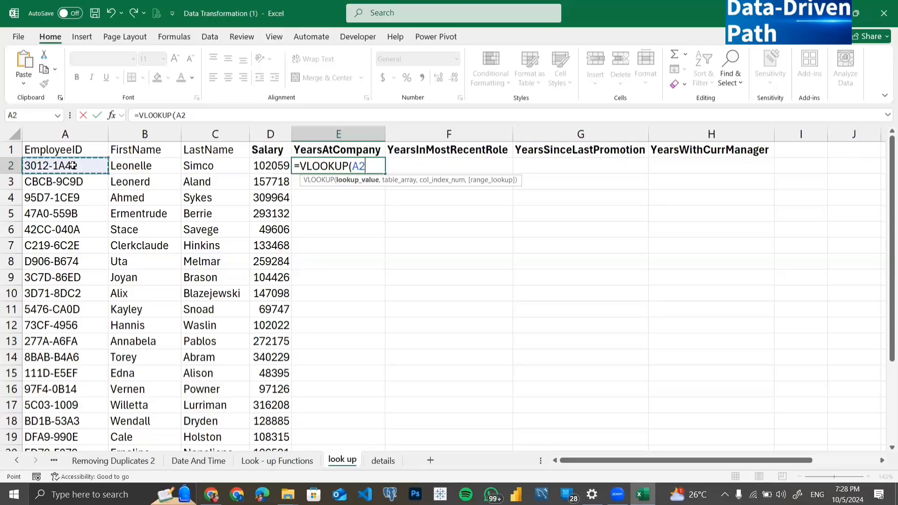
type(",")
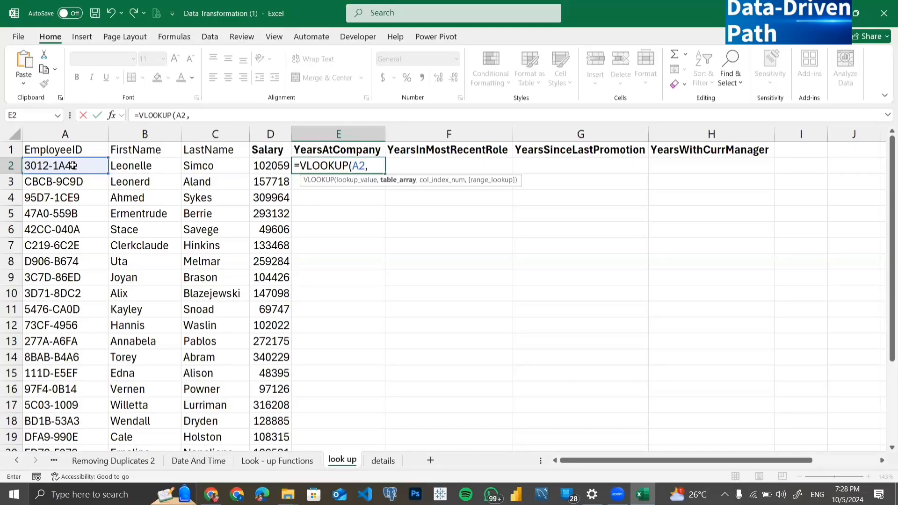
type("EMPL")
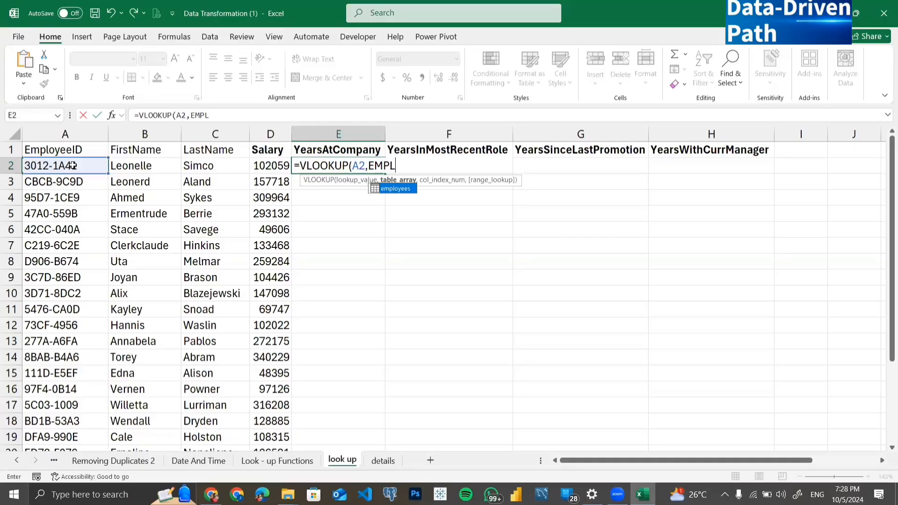
key("Tab")
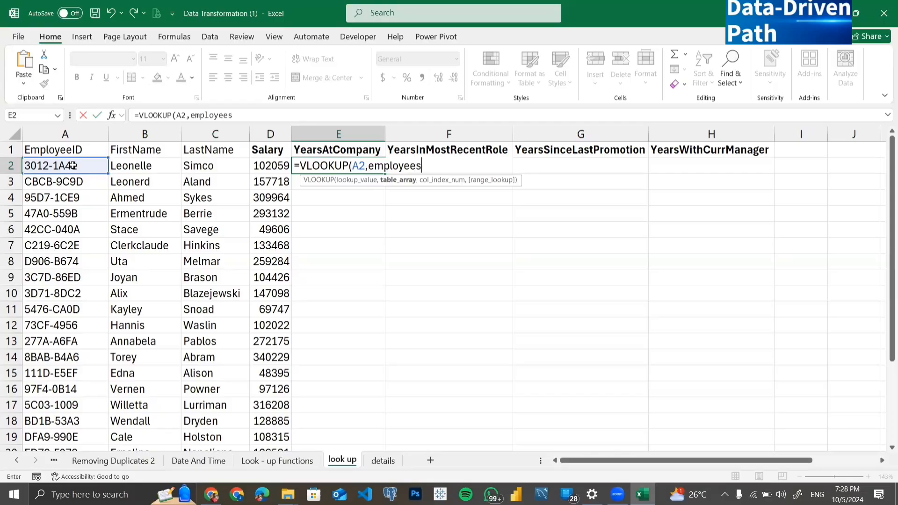
- Complete the VLOOKUP in E2 with column index 20 and the exact-match option FALSE
type(",")
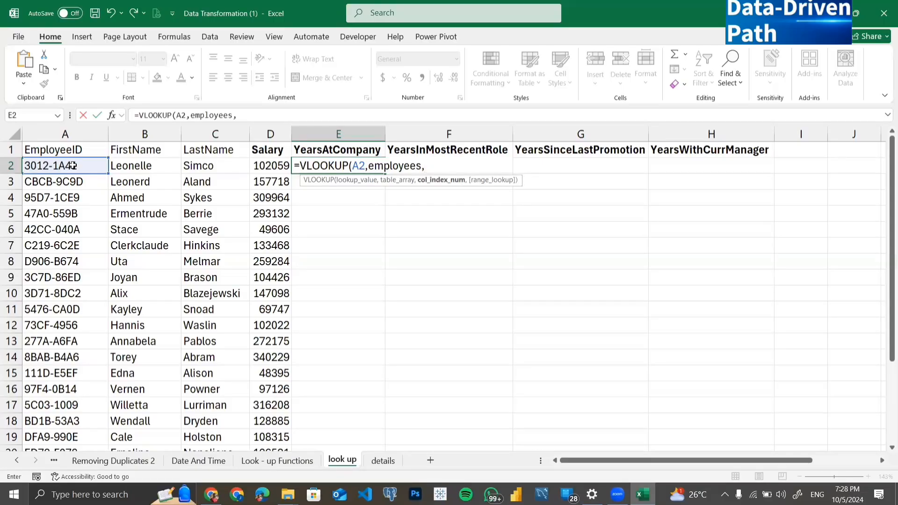
type("20,")
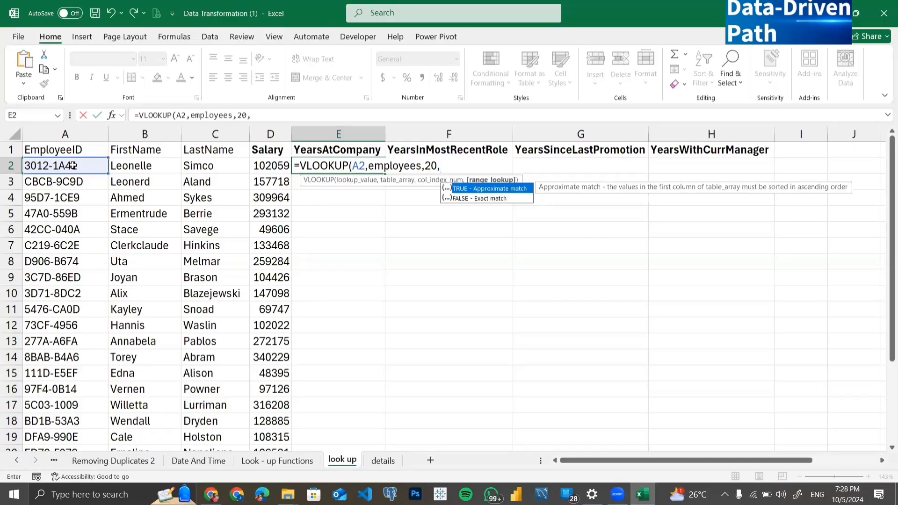
key("Down")
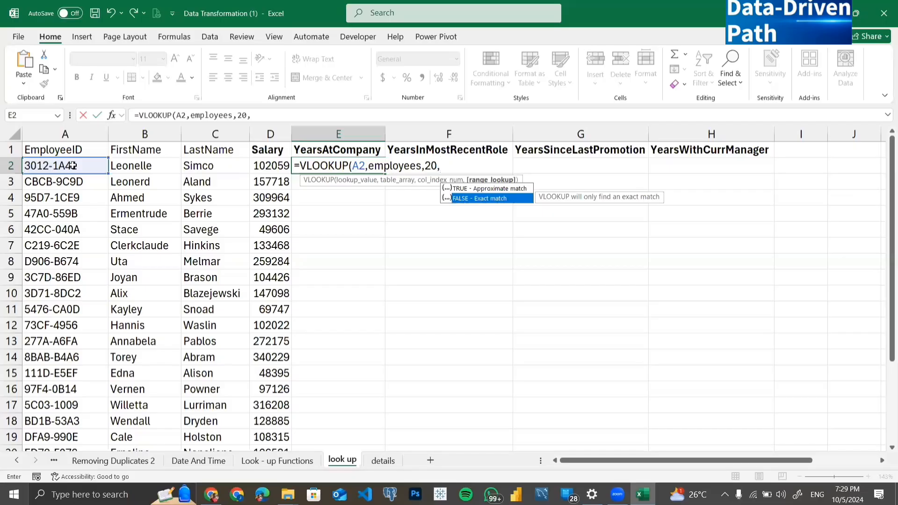
key("Tab")
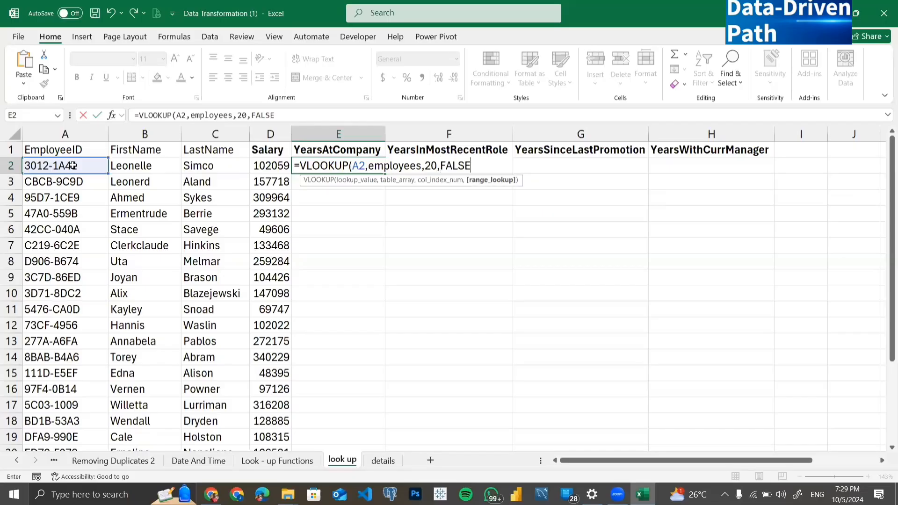
type(")")
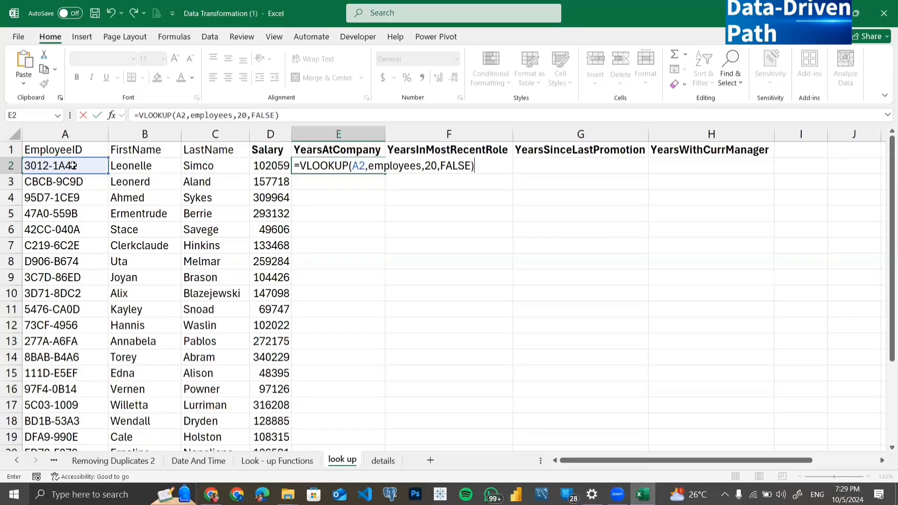
key("Return")
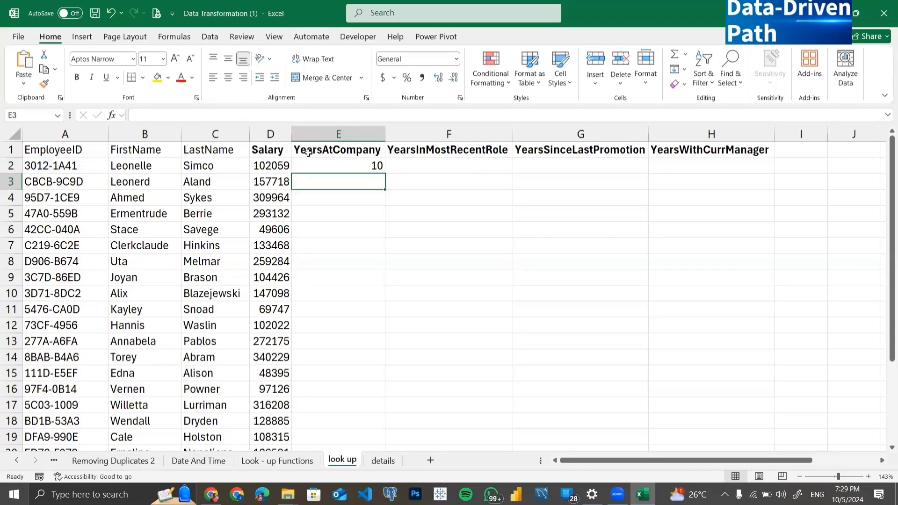
- Fill the E2 formula down the YearsAtCompany column to the last employee row and check the filled range
left_click(344, 170)
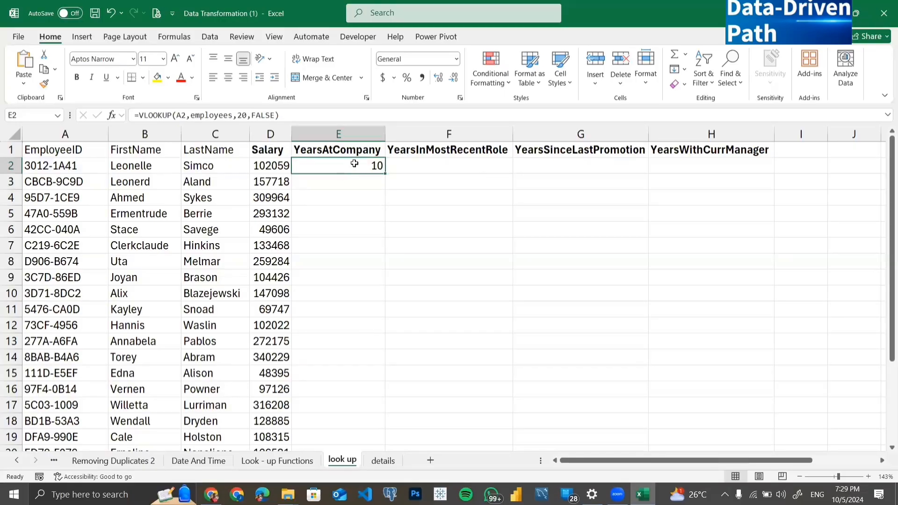
double_click(384, 172)
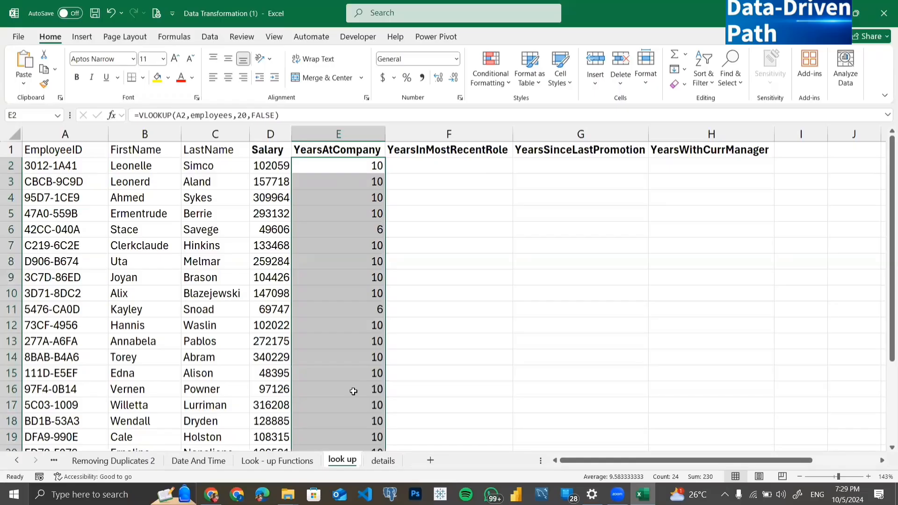
scroll(356, 388, "down", 3)
scroll(364, 216, "up", 1)
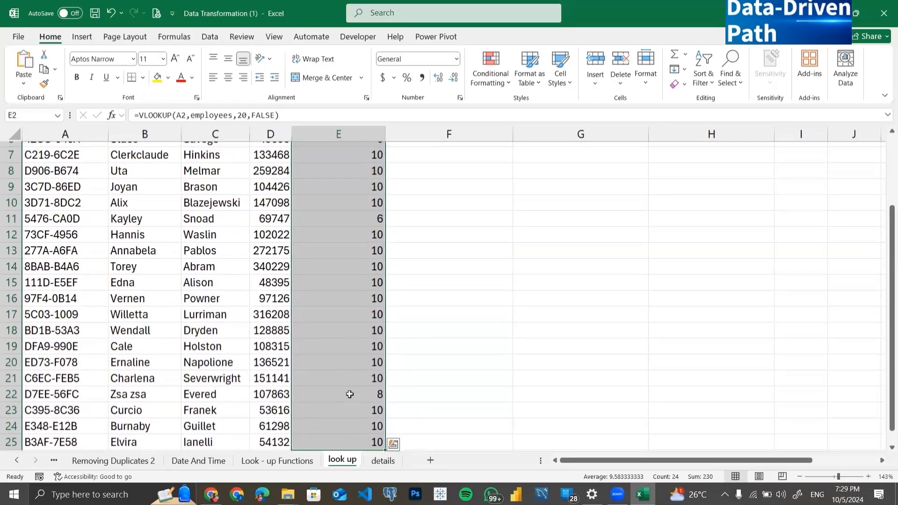
scroll(350, 395, "up", 2)
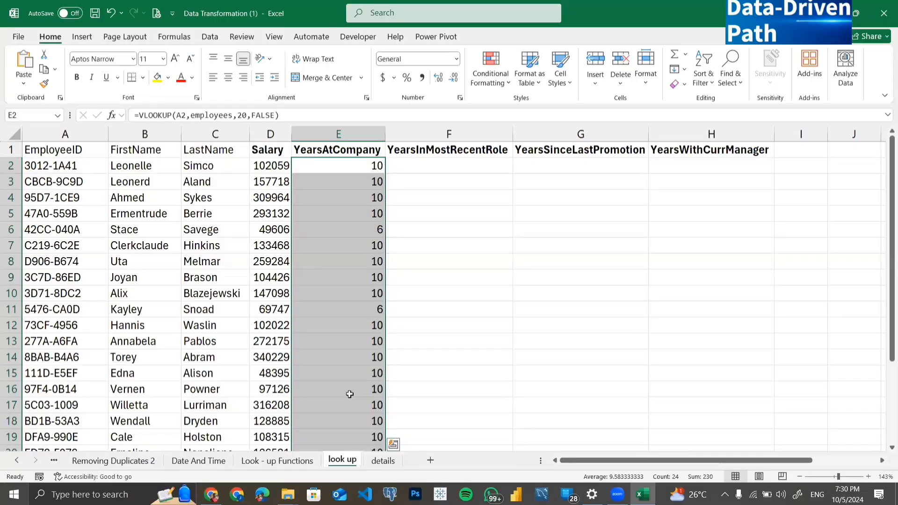
- Copy the full VLOOKUP formula text from E2, leaving the cell as it is
left_click(406, 169)
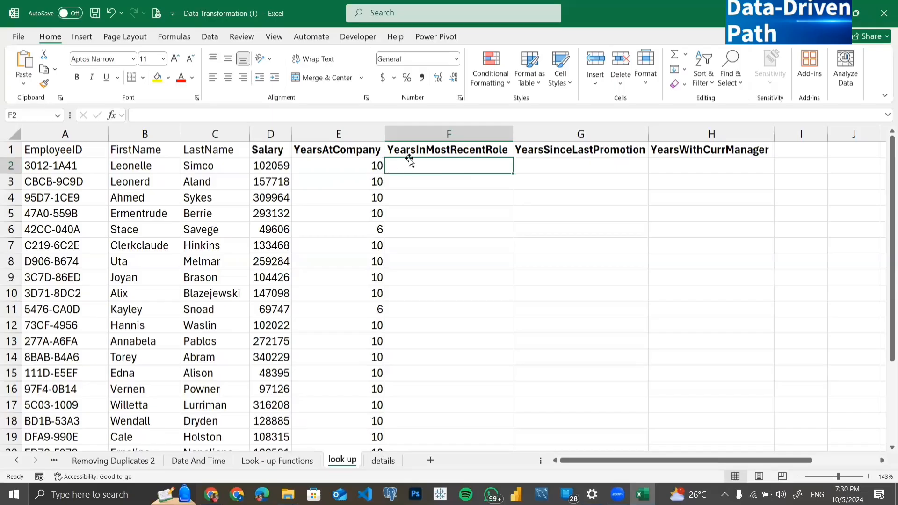
left_click(367, 165)
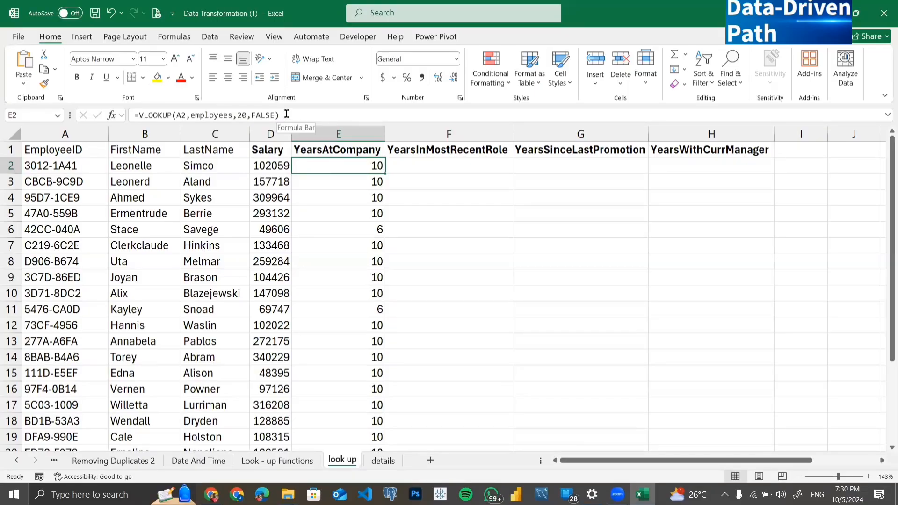
left_click_drag(282, 115, 121, 121)
key("ctrl+c")
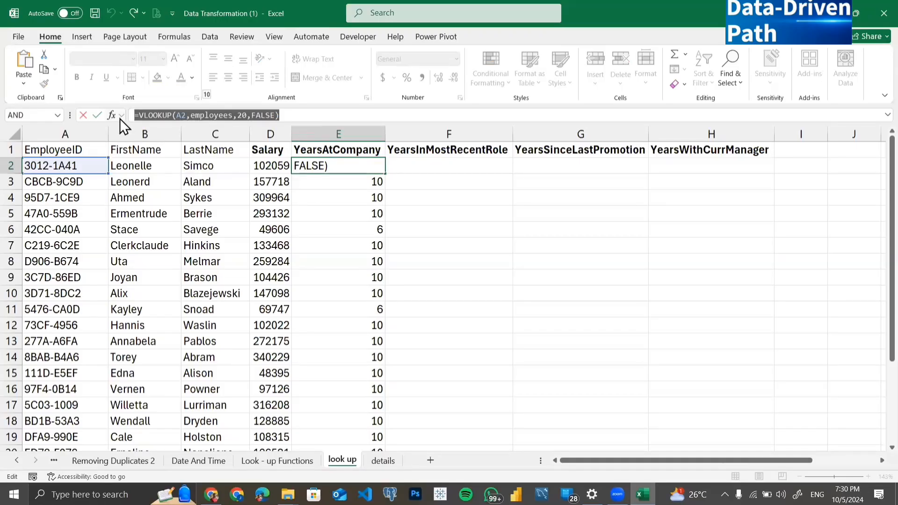
key("Return")
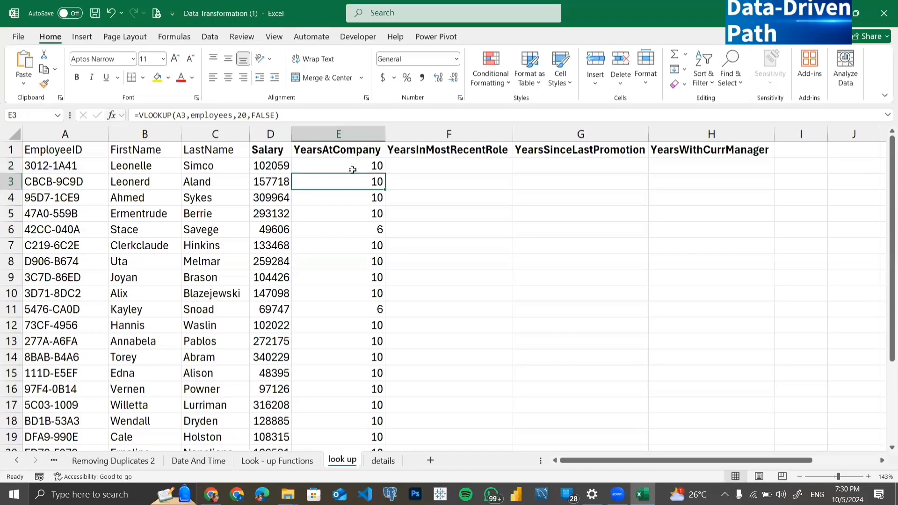
- Paste the formula into F2 with column index 21 and fill it down the YearsInMostRecentRole column
left_click(417, 164)
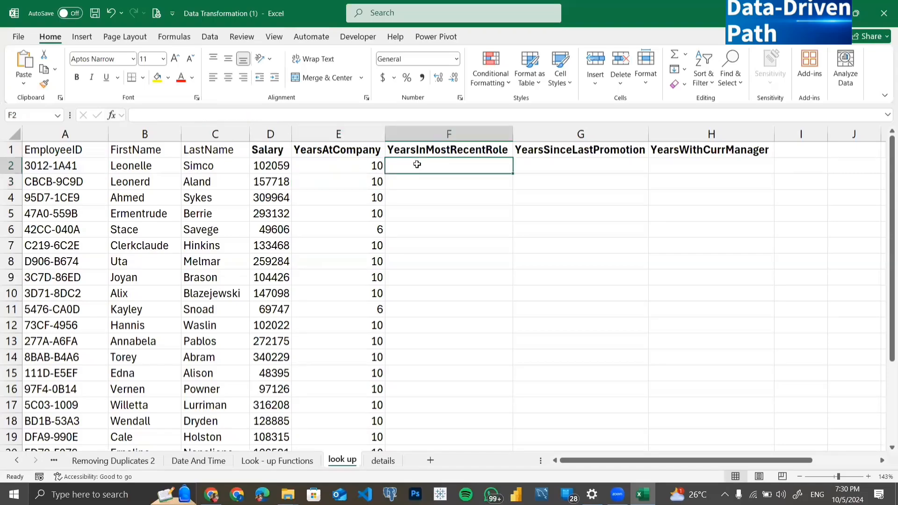
left_click(268, 116)
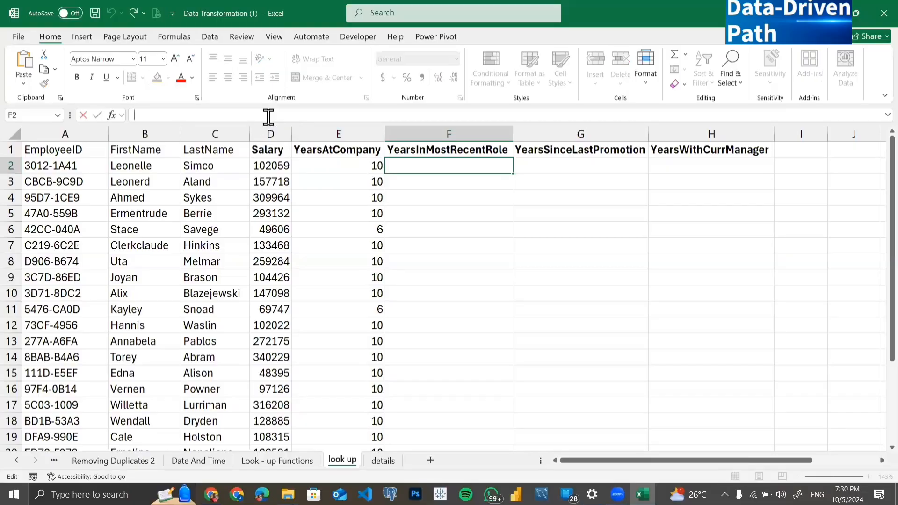
key("ctrl+v")
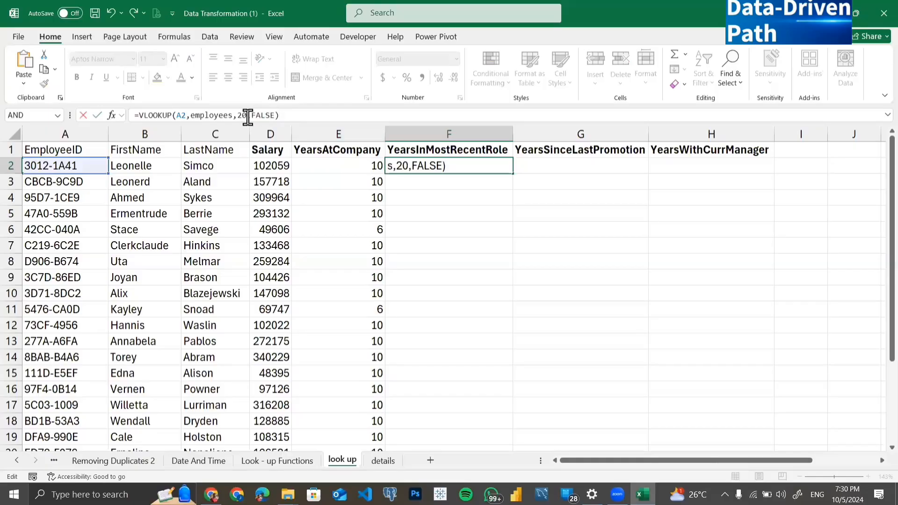
left_click(244, 116)
key("BackSpace")
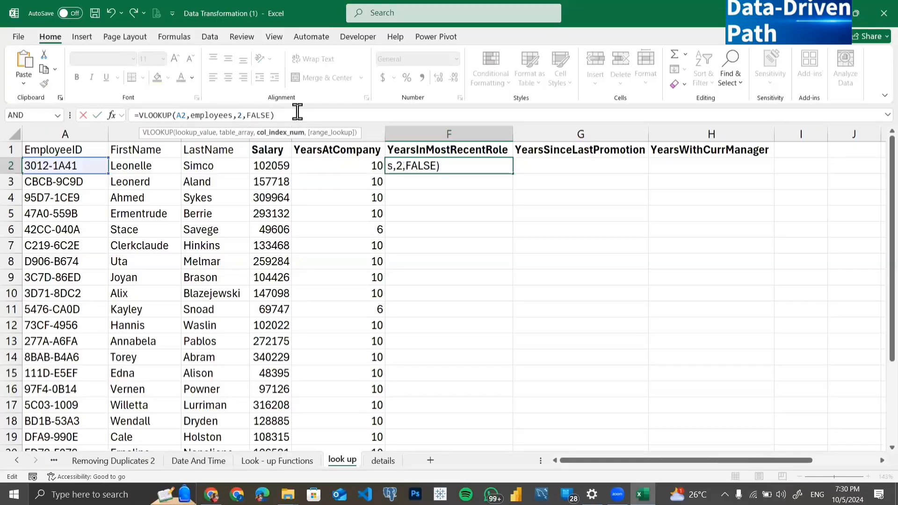
type("1")
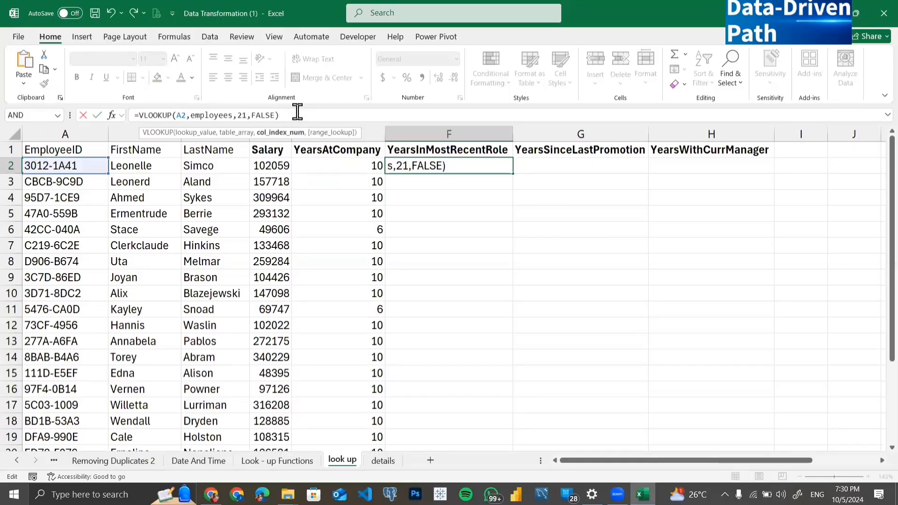
key("Return")
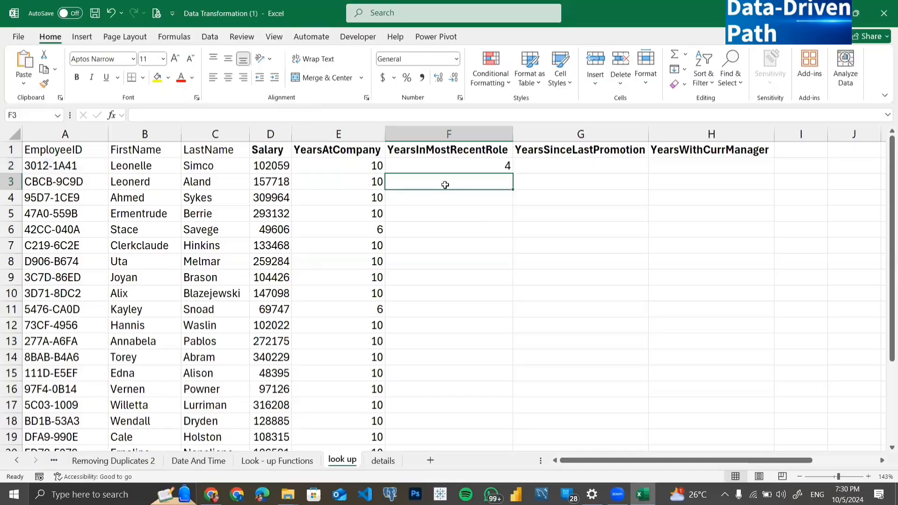
left_click(453, 167)
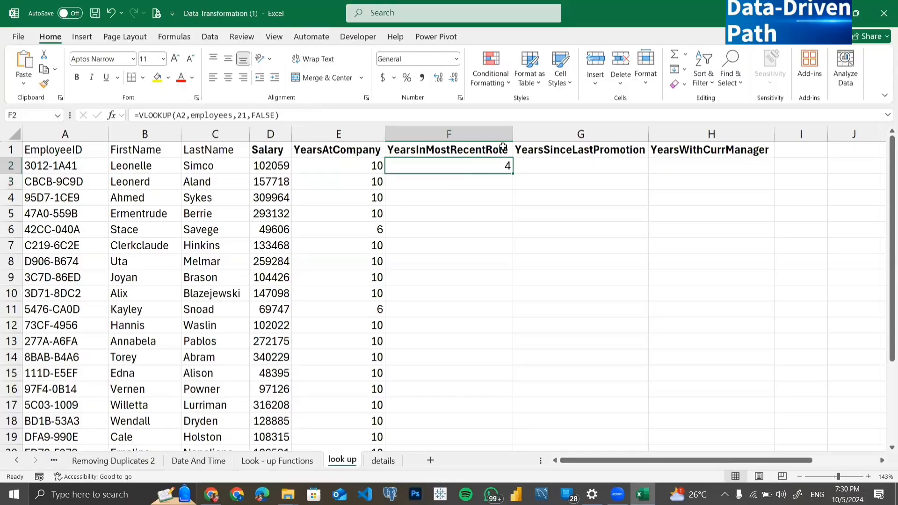
double_click(511, 174)
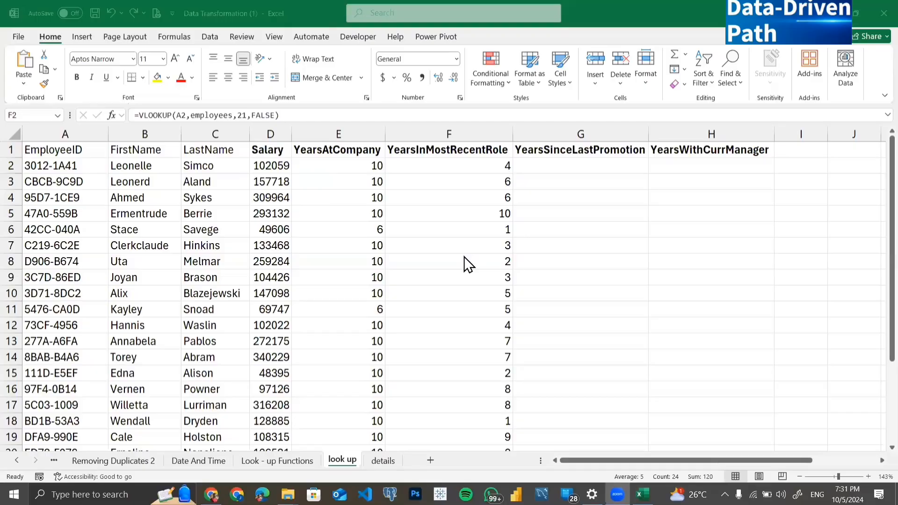
- Select cell G2, the first empty cell of the YearsSinceLastPromotion column
left_click(590, 165)
left_click(591, 165)
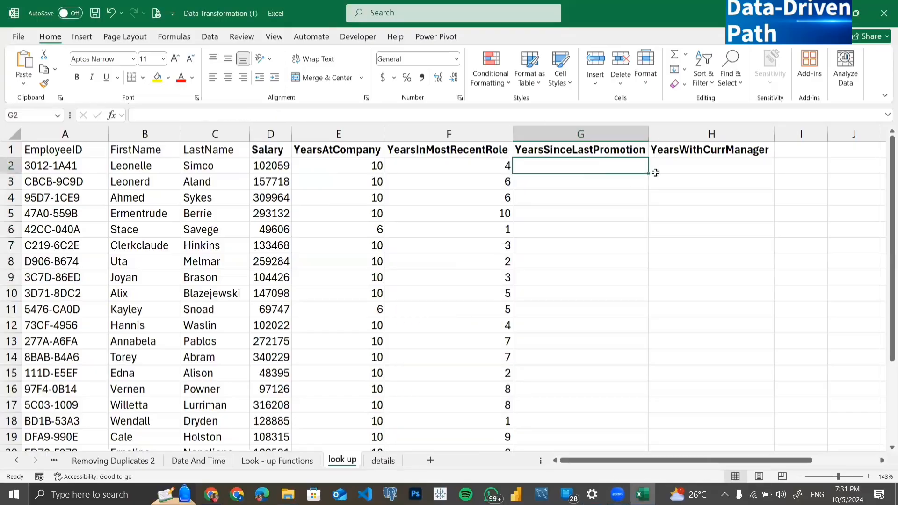
type("=")
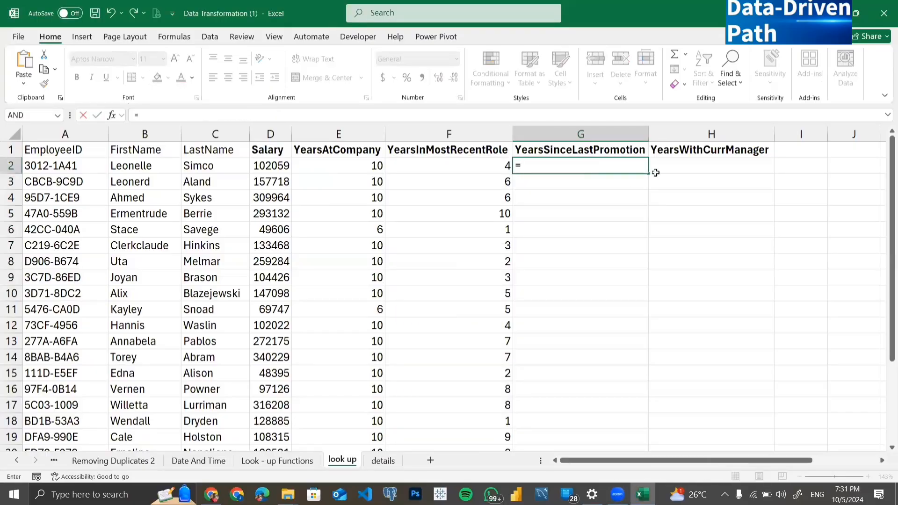
key("BackSpace")
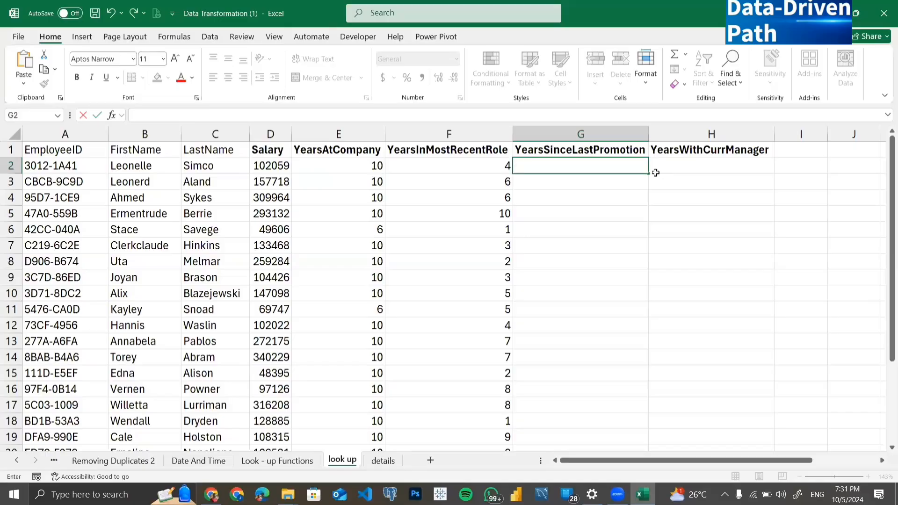
key("Escape")
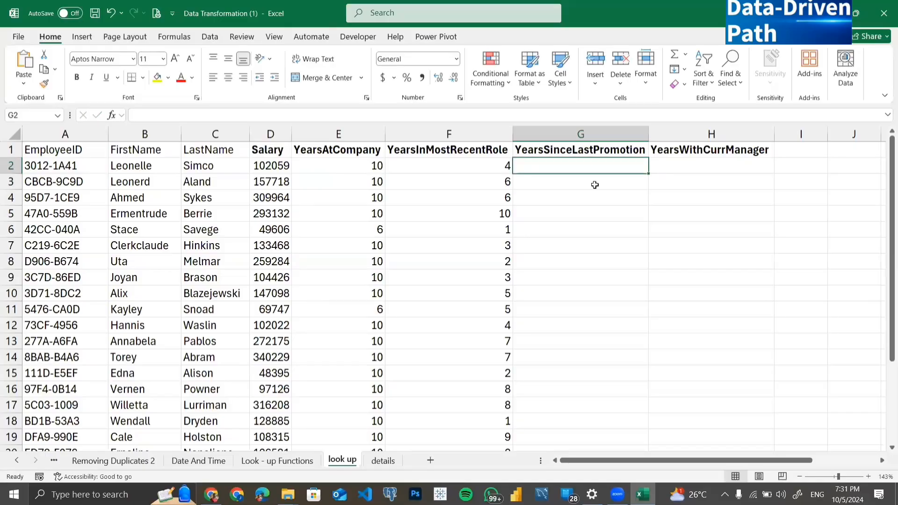
- Paste the copied VLOOKUP formula into G2 with column index 22 and fill it down the YearsSinceLastPromotion column
left_click(325, 114)
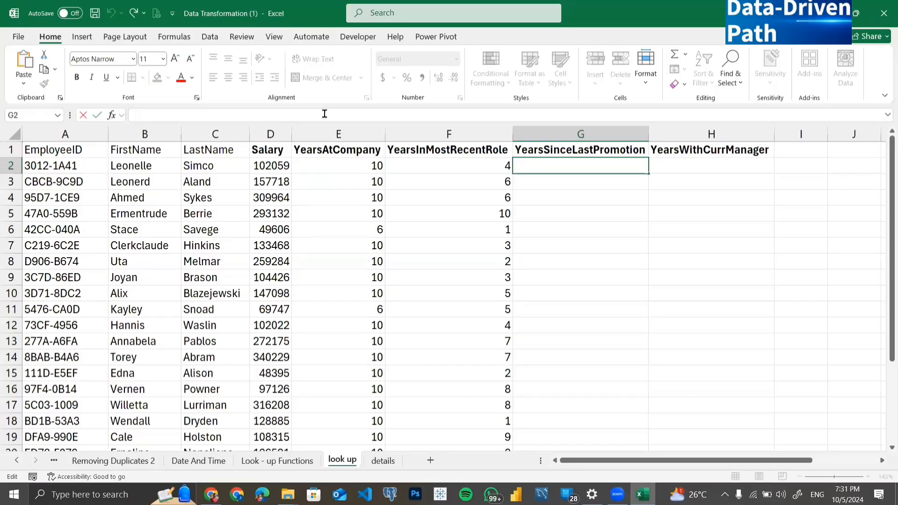
key("ctrl+v")
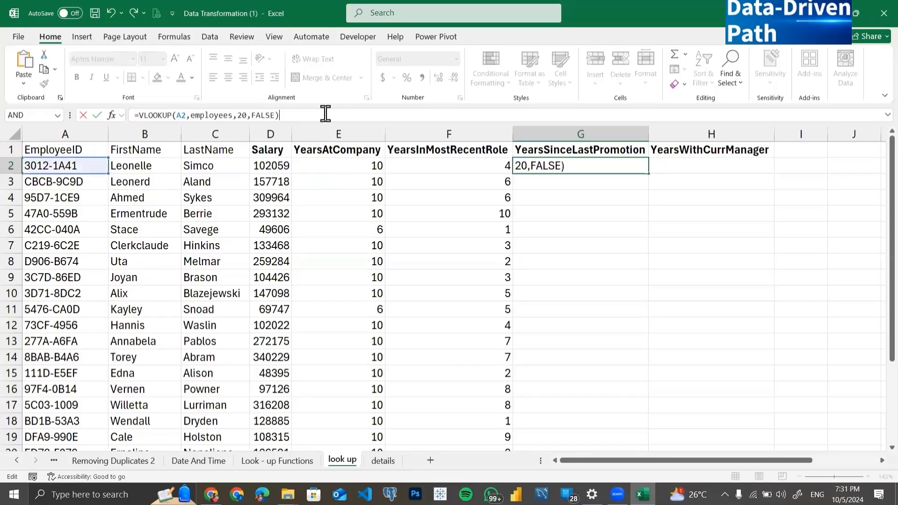
left_click(246, 115)
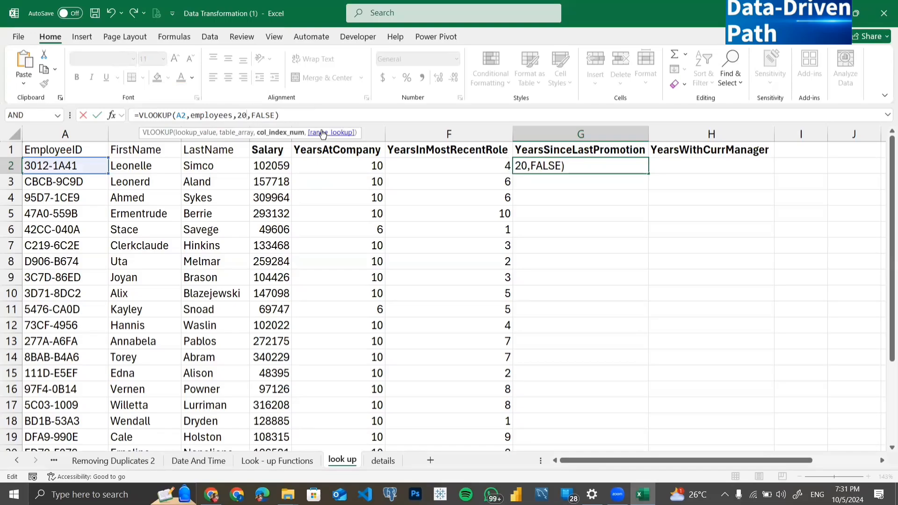
key("BackSpace")
key("Return")
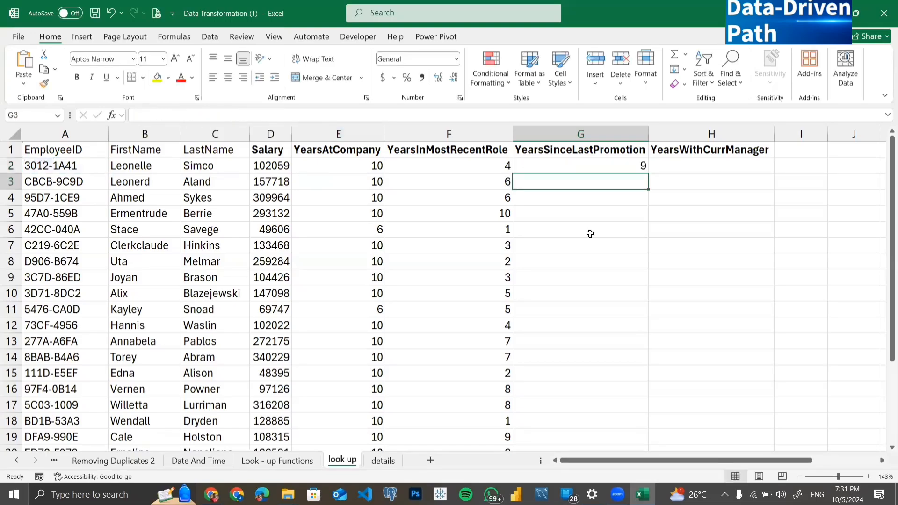
left_click(570, 165)
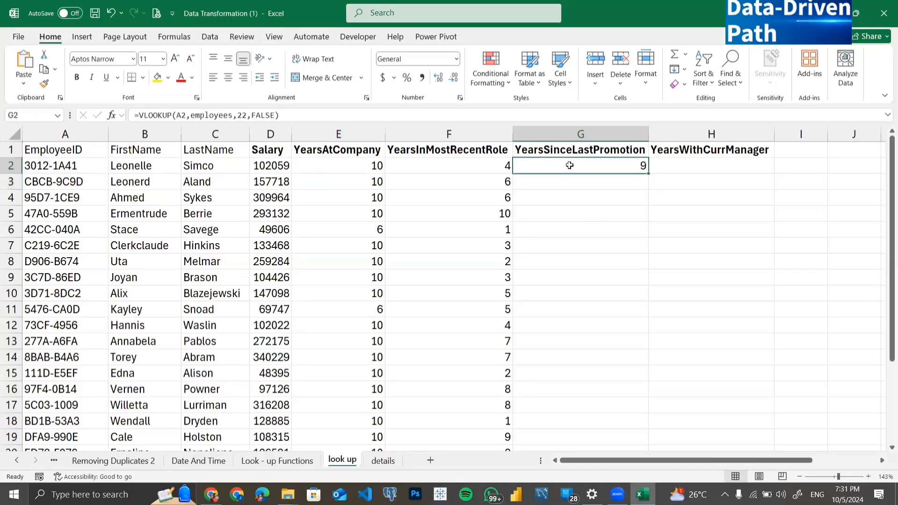
double_click(649, 172)
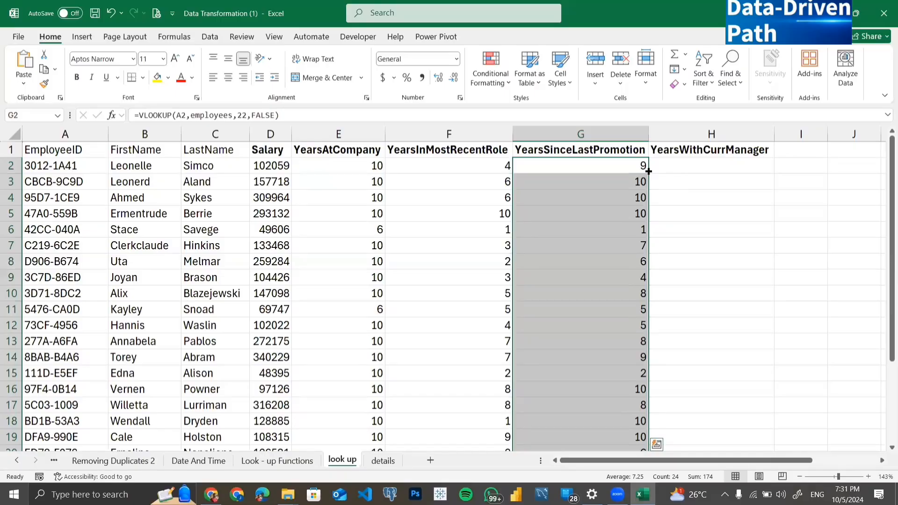
- Enter =VLOOKUP(A2,employees,23,FALSE) in H2 and fill it down the YearsWithCurrManager column
left_click(680, 166)
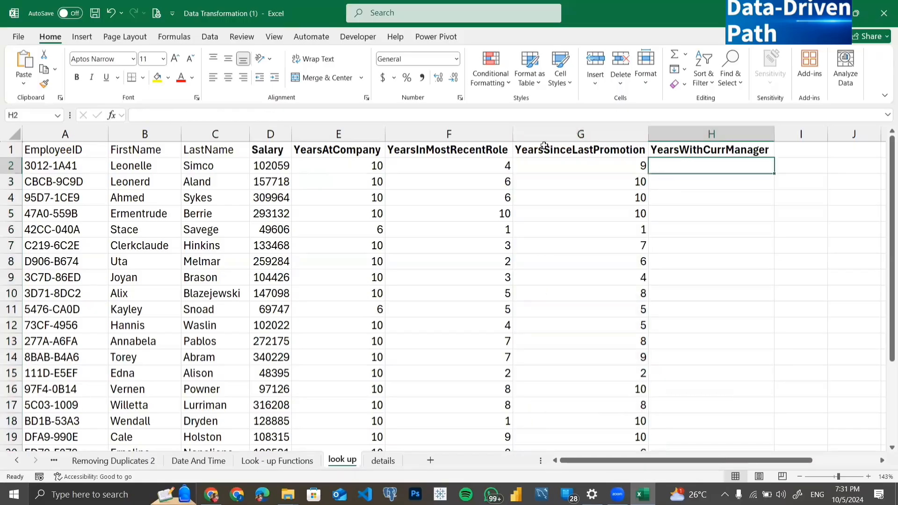
left_click(402, 112)
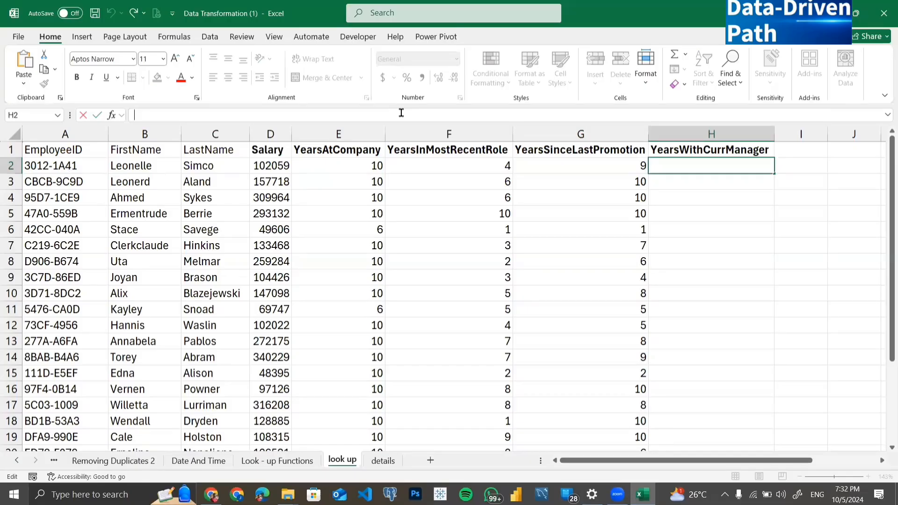
type("=VLOOKUP(A2,employees,20,FALSE)")
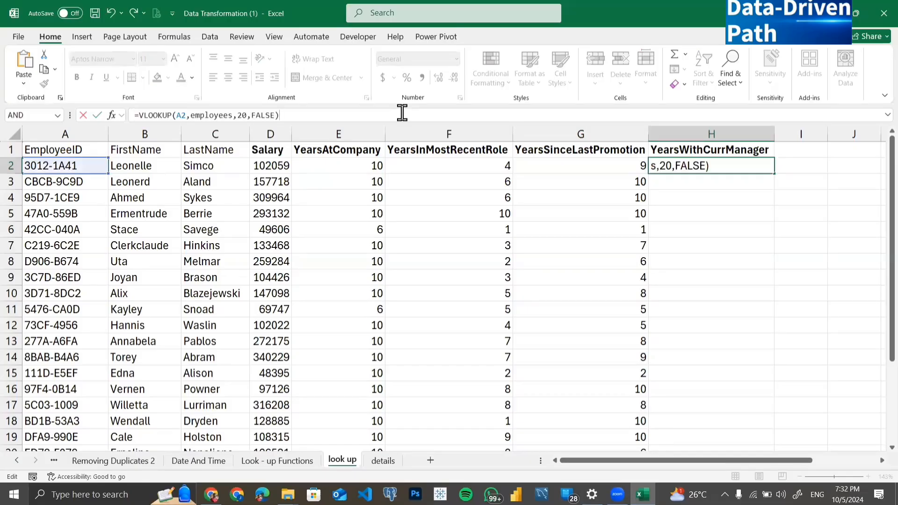
left_click(246, 115)
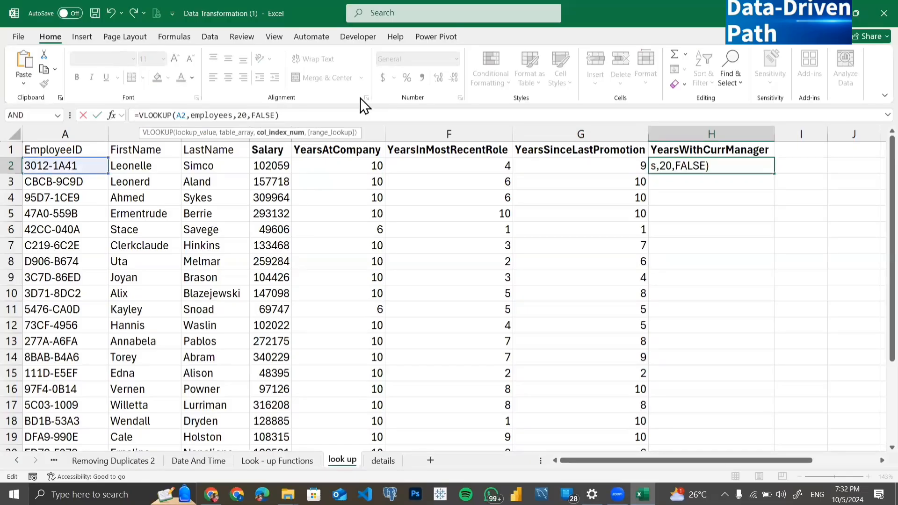
key("BackSpace")
type("3")
key("Return")
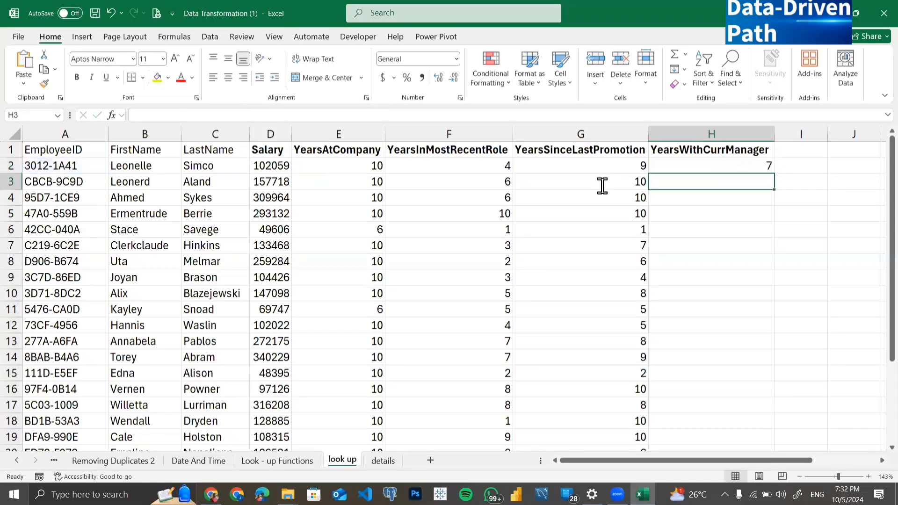
left_click(713, 166)
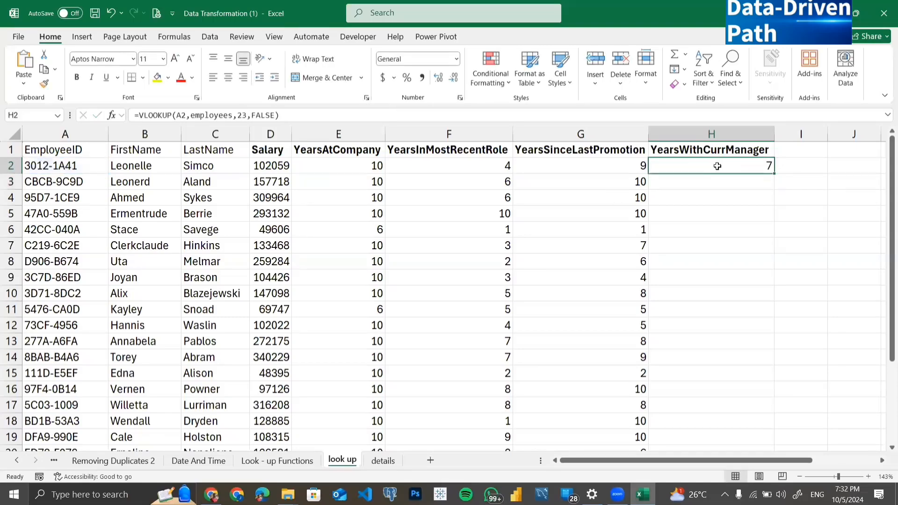
double_click(774, 171)
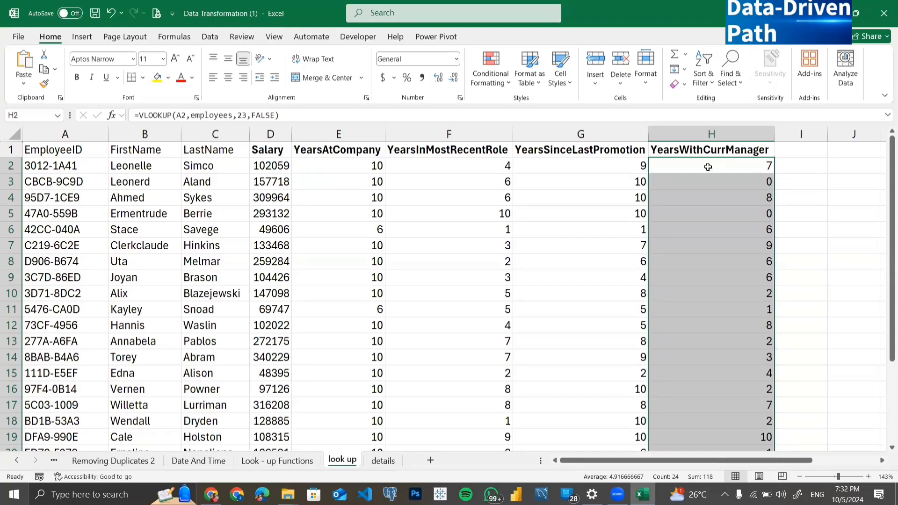
- Open the details sheet and examine the employees table from its EmployeeID column onward
key("alt+Tab")
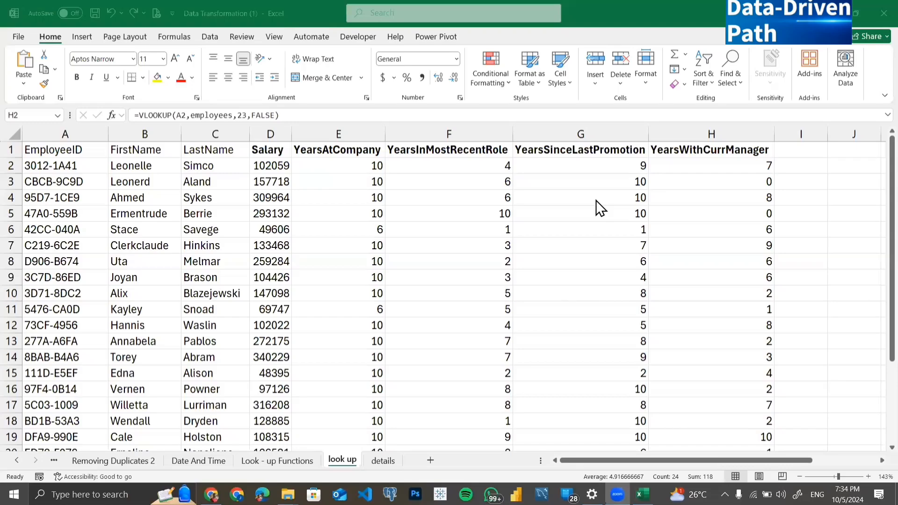
left_click(368, 464)
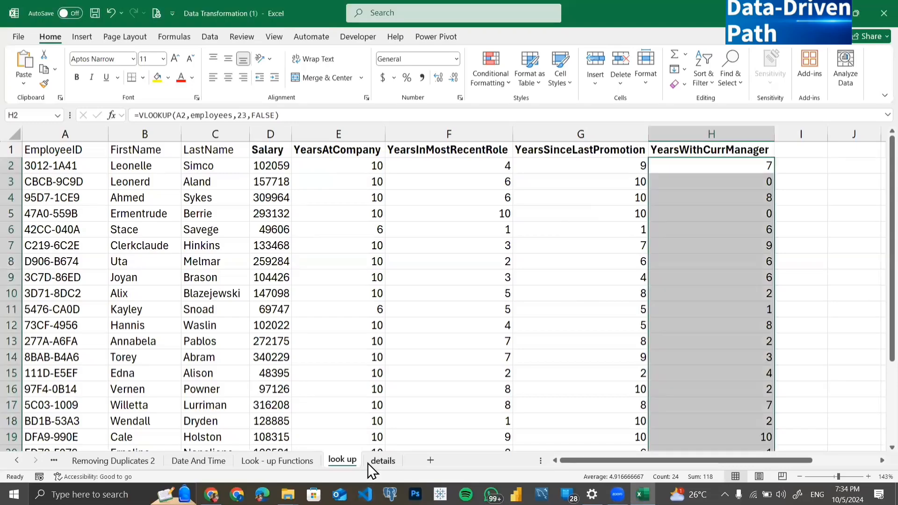
left_click(377, 463)
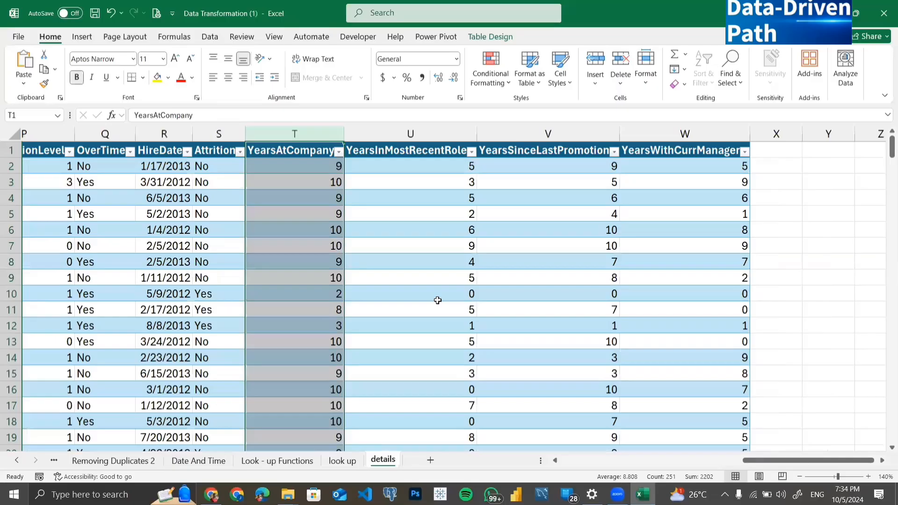
scroll(438, 300, "left", 6)
left_click(326, 245)
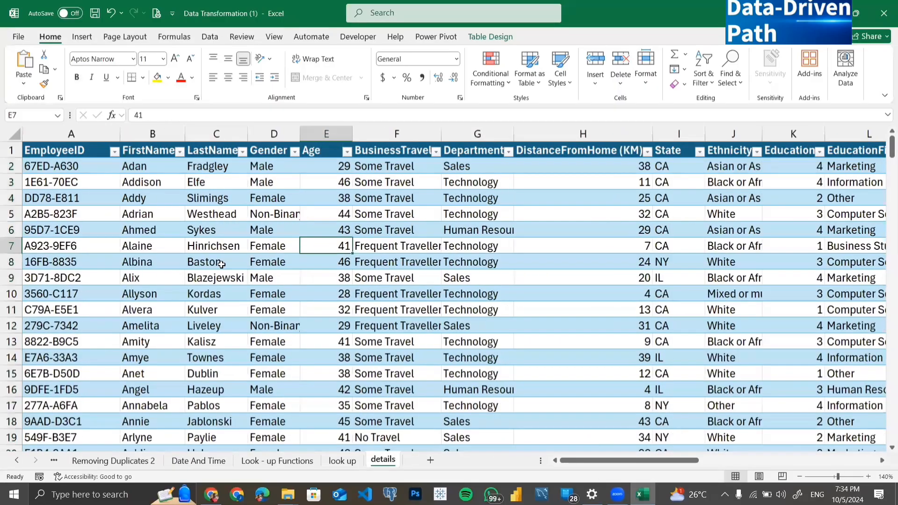
left_click(234, 263)
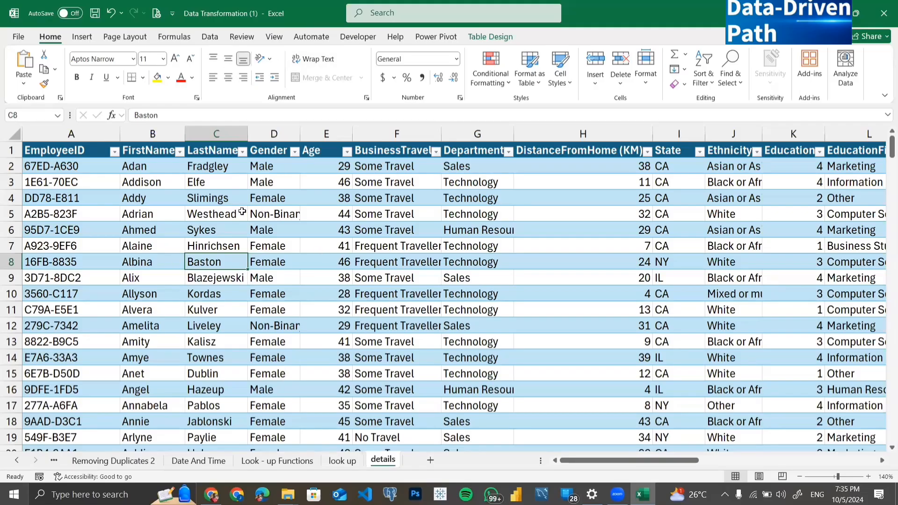
left_click(287, 225)
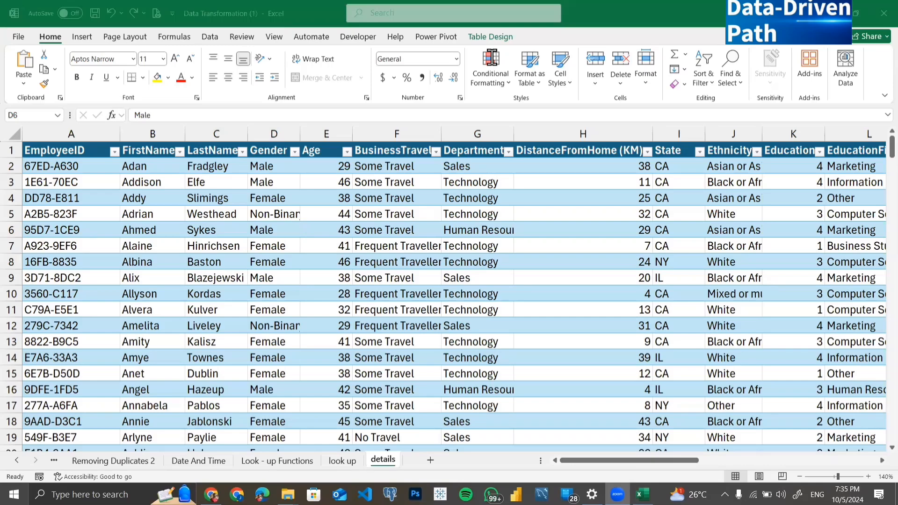
- Preview other table styles on the employees table, such as Plum, Table Style Medium 6 and White, Table Style Medium 15
left_click(491, 37)
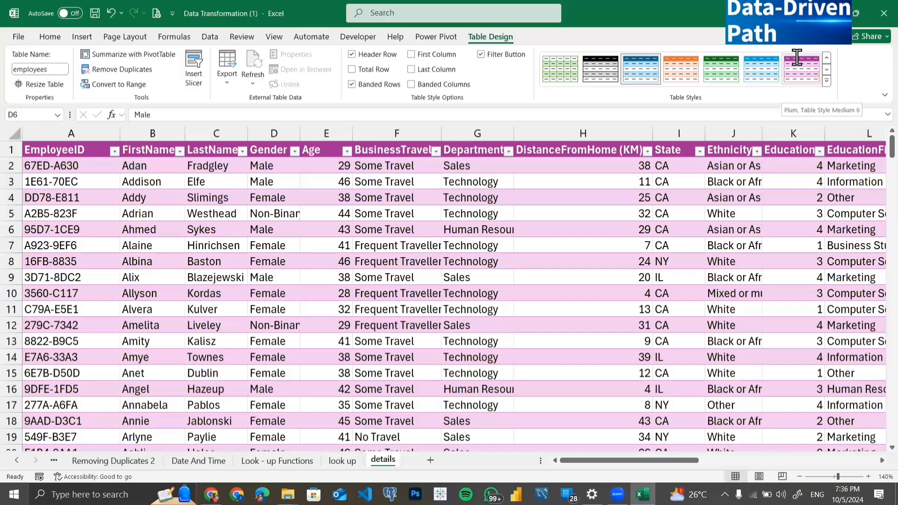
left_click(825, 69)
left_click(824, 69)
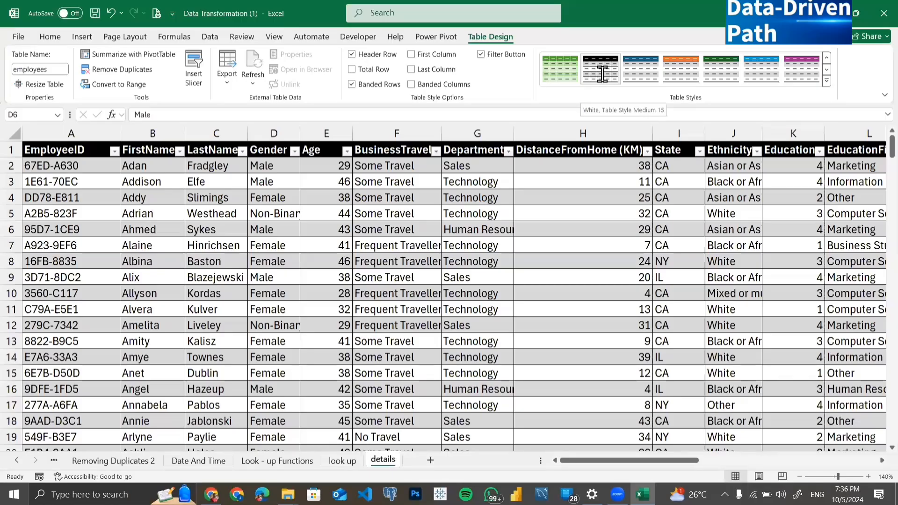
- Try the employees table without its Header Row and with First Column emphasis, restoring each option
left_click(352, 54)
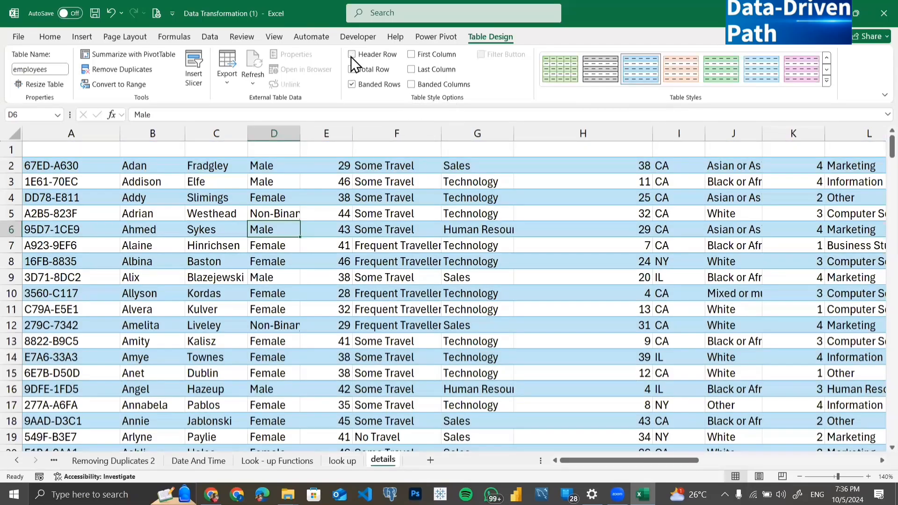
left_click(352, 55)
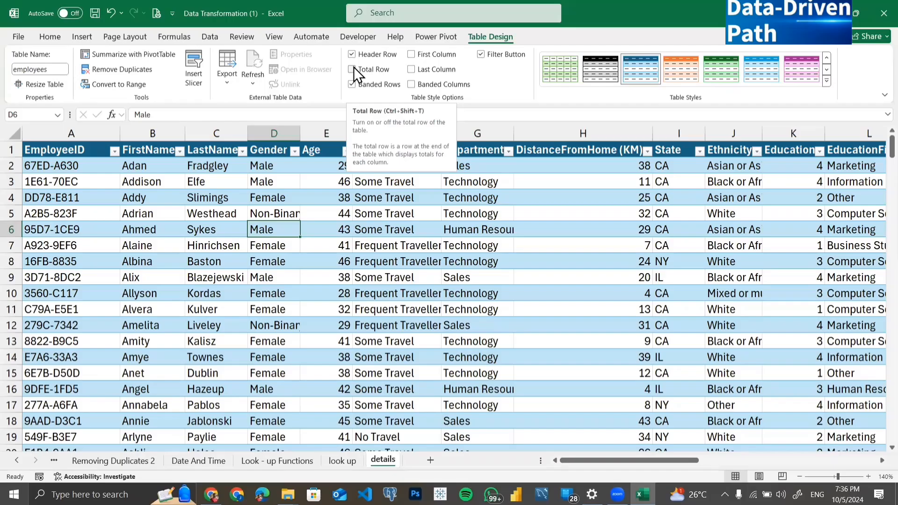
left_click(412, 55)
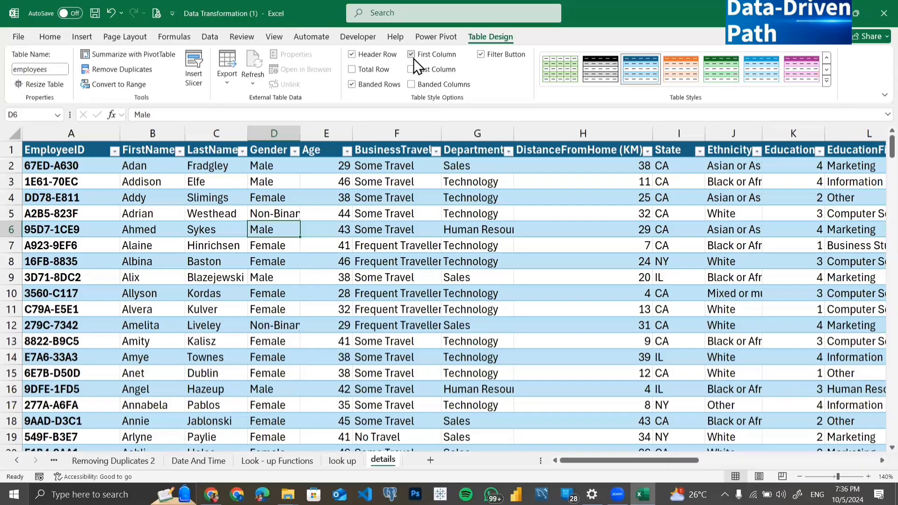
left_click(414, 58)
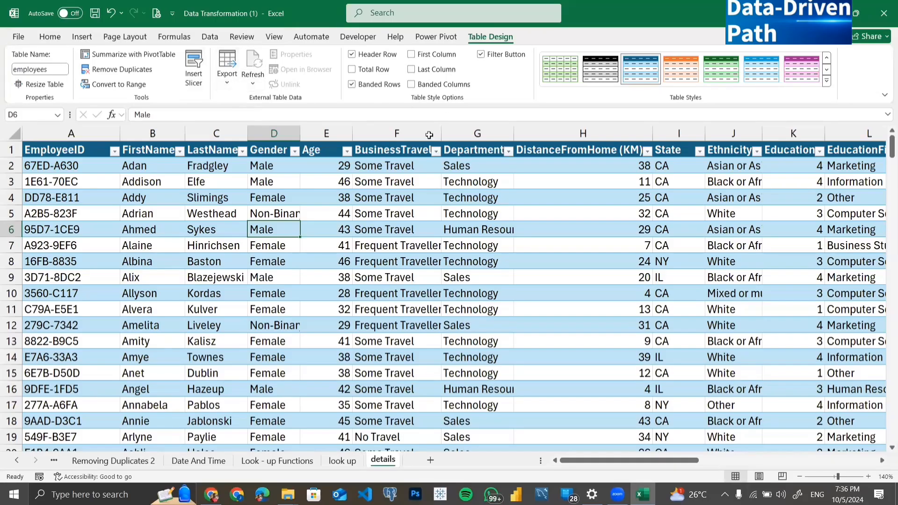
- Examine the employees table down to its last record and select cell A252 just beneath it
scroll(356, 309, "down", 20)
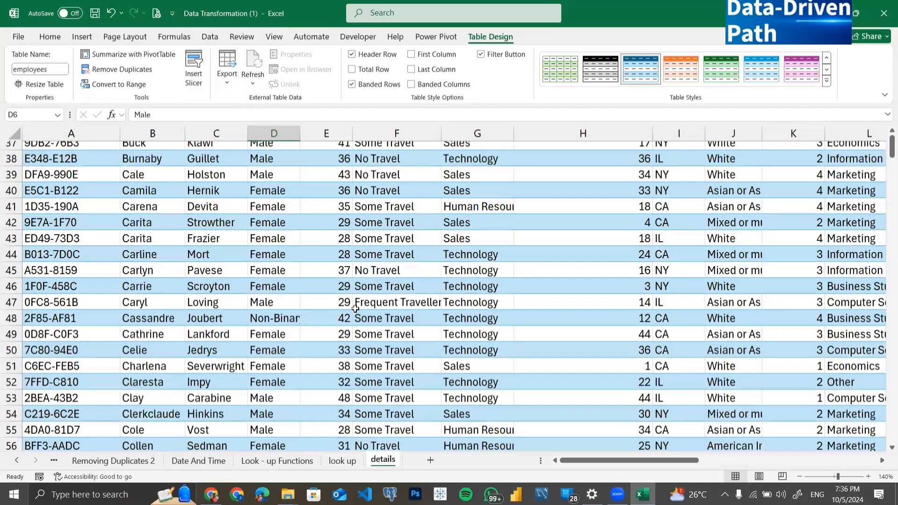
scroll(356, 308, "right", 1)
scroll(158, 314, "down", 15)
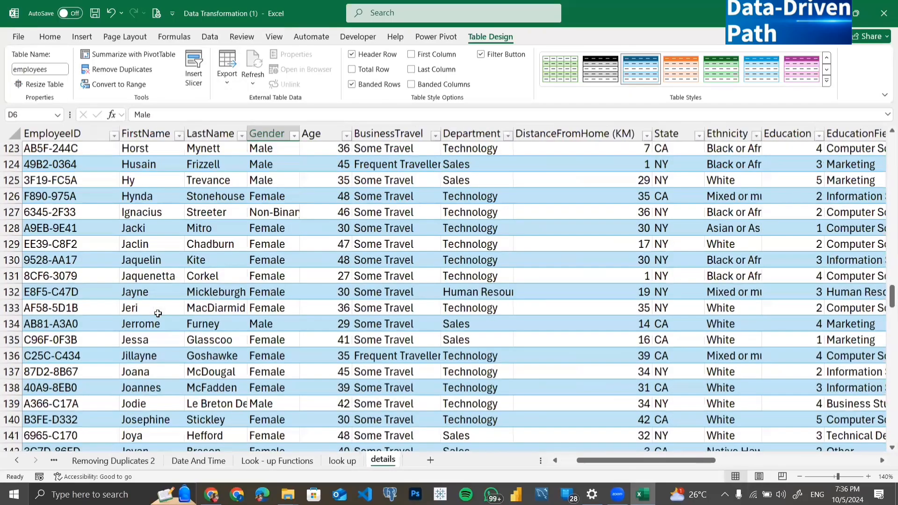
scroll(158, 314, "down", 16)
scroll(158, 314, "down", 20)
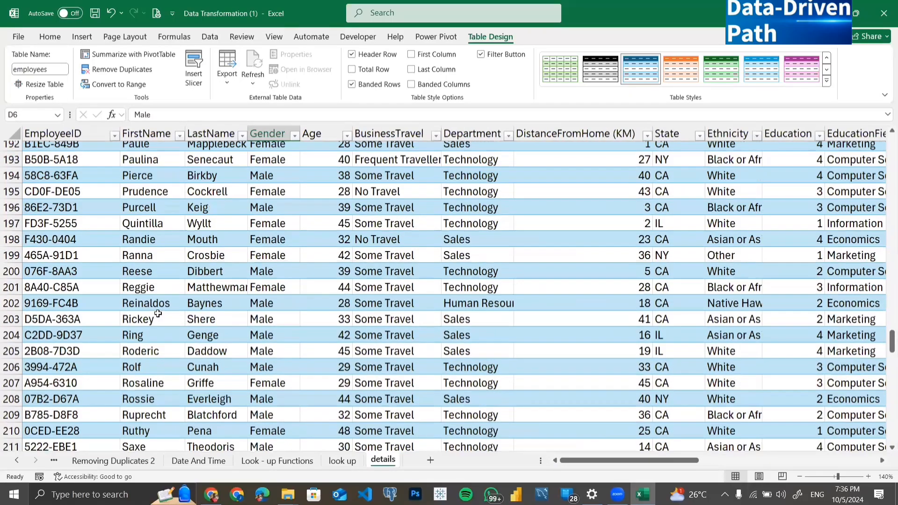
scroll(158, 314, "up", 9)
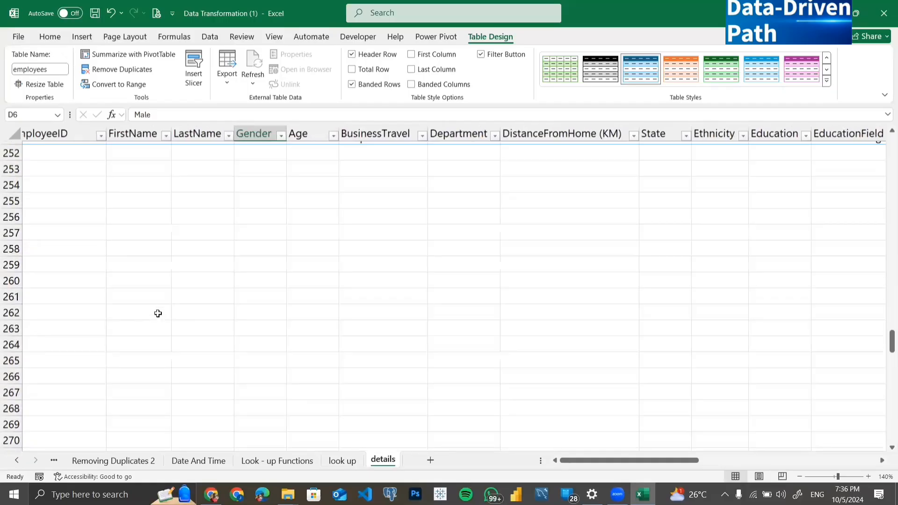
scroll(158, 313, "up", 1)
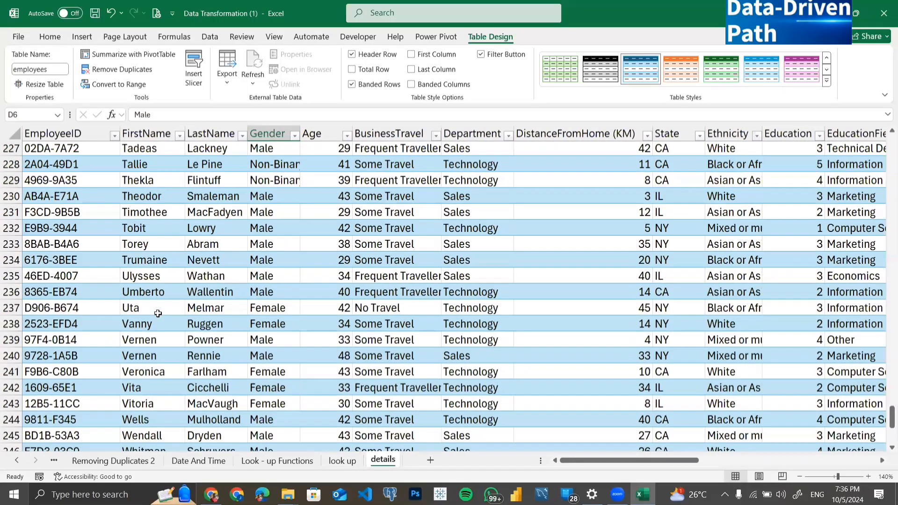
scroll(93, 309, "down", 5)
left_click(81, 307)
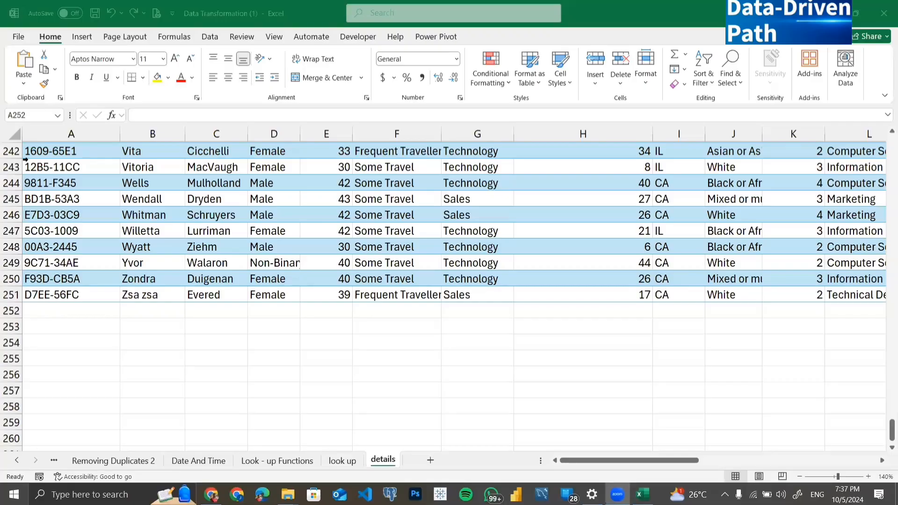
- Enter a new employee ID in cell A252, directly beneath the last record of the employees table
left_click(76, 312)
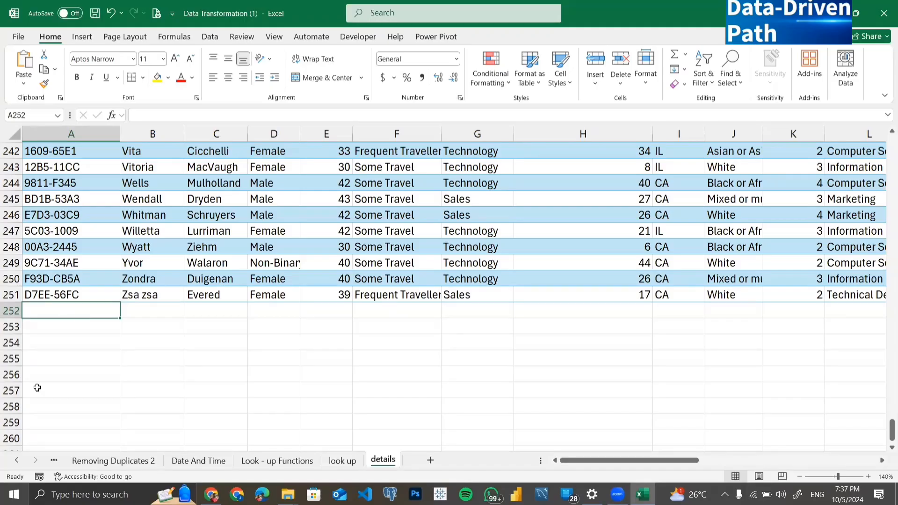
type("G34")
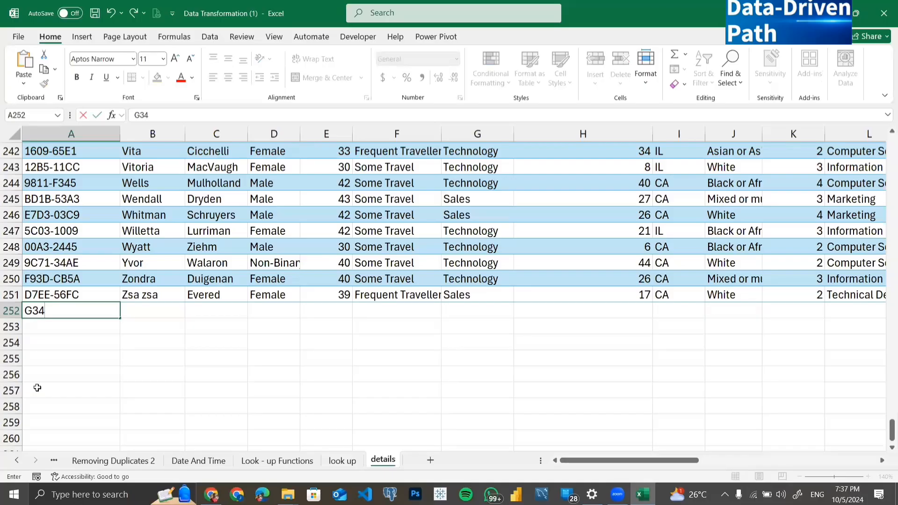
type("9")
type("-67HY")
key("Return")
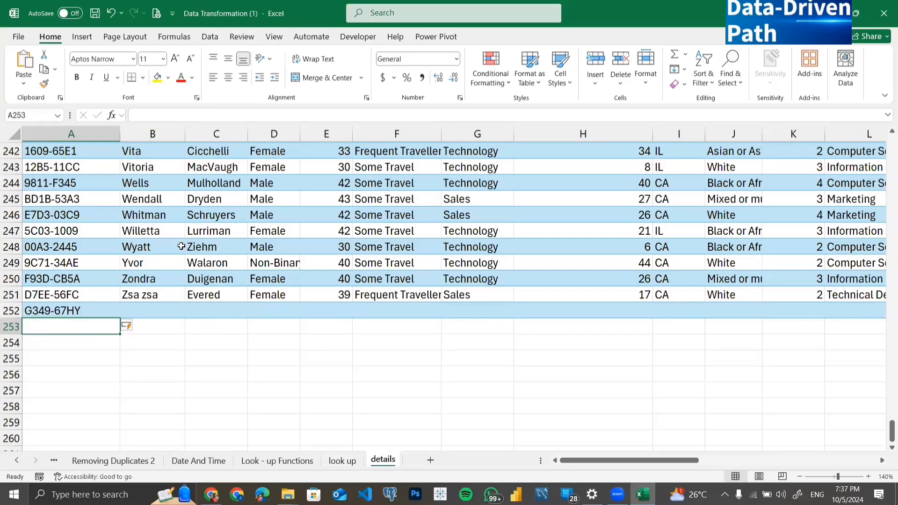
- Check the new table row 252 across to its Department column, and undo the added employee ID
left_click(152, 309)
key("Right")
key("Right")
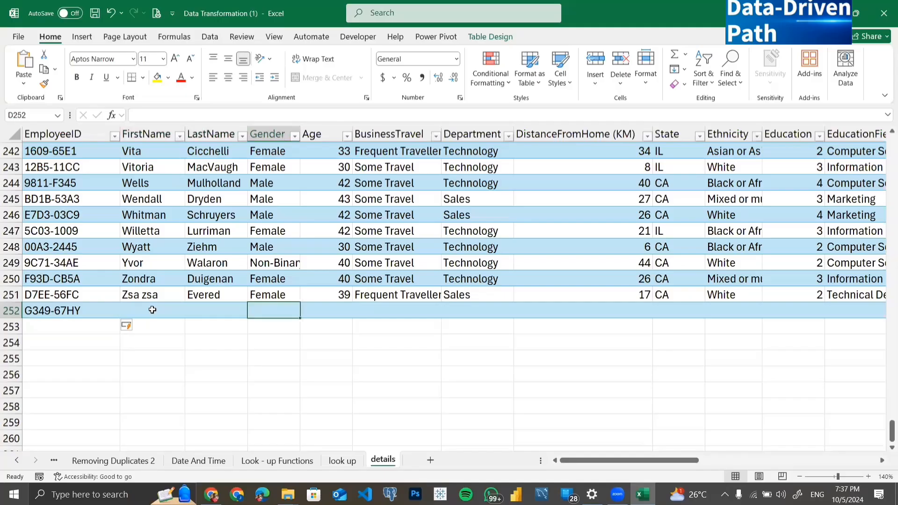
key("Right")
key("Right")
key("Right")
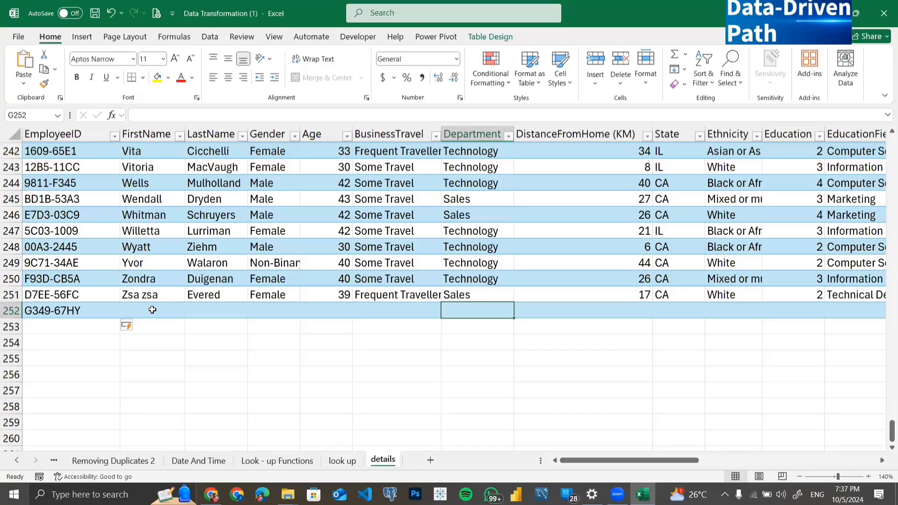
key("ctrl+z")
key("ctrl+z")
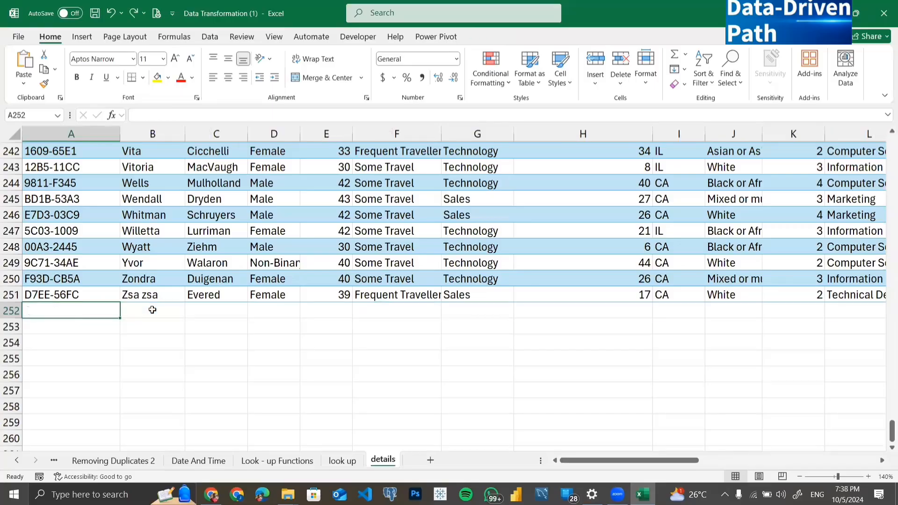
- Try extending the employees table with a Height heading in cell X1 beside YearsWithCurrManager, undoing the addition
scroll(318, 328, "up", 20)
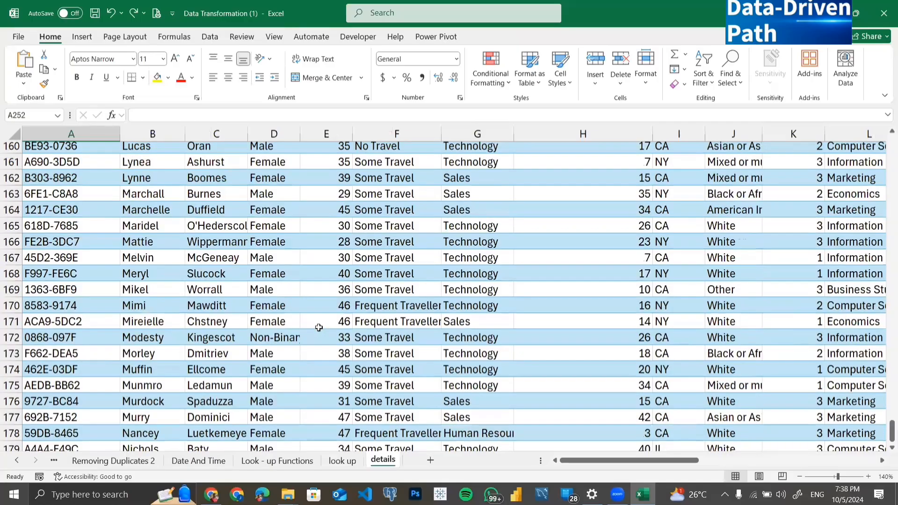
scroll(318, 328, "up", 3)
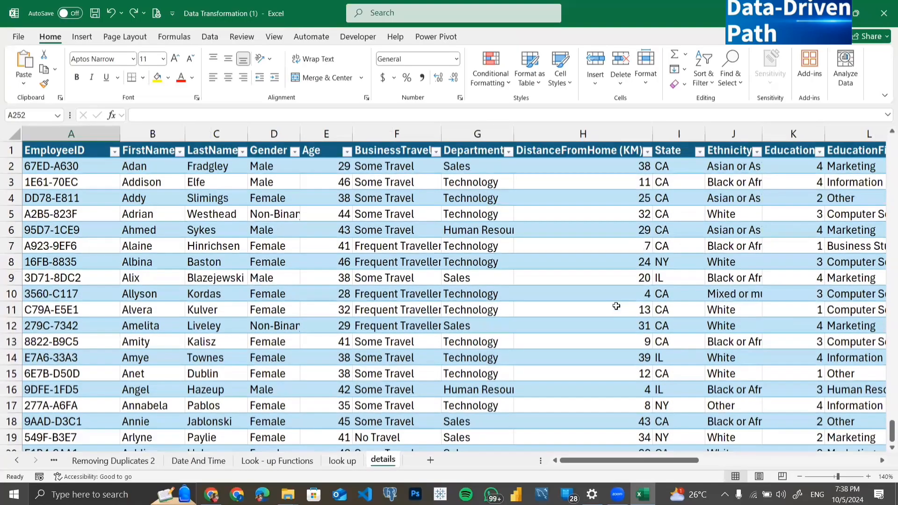
scroll(616, 306, "right", 10)
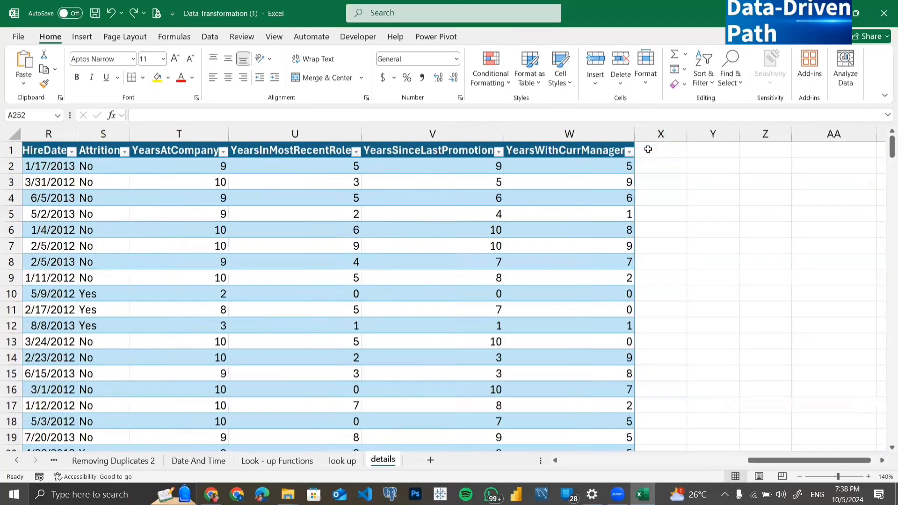
left_click(648, 149)
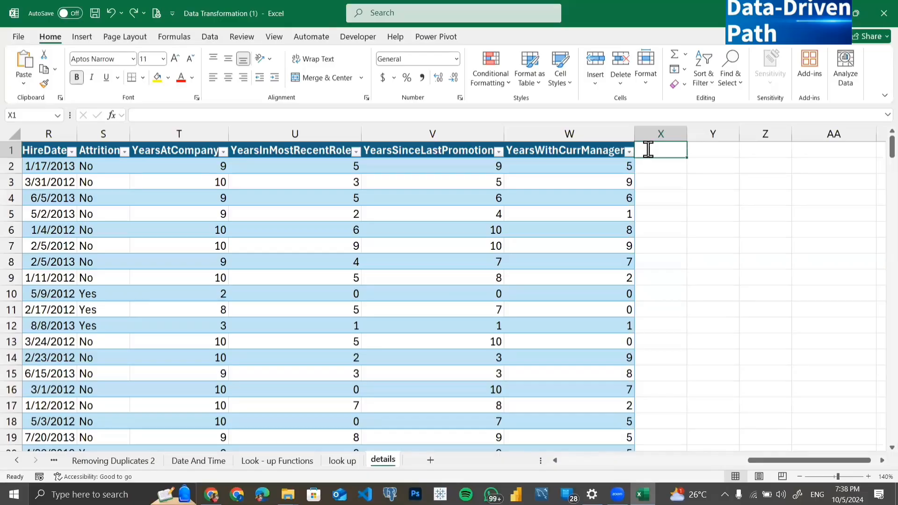
type("Height")
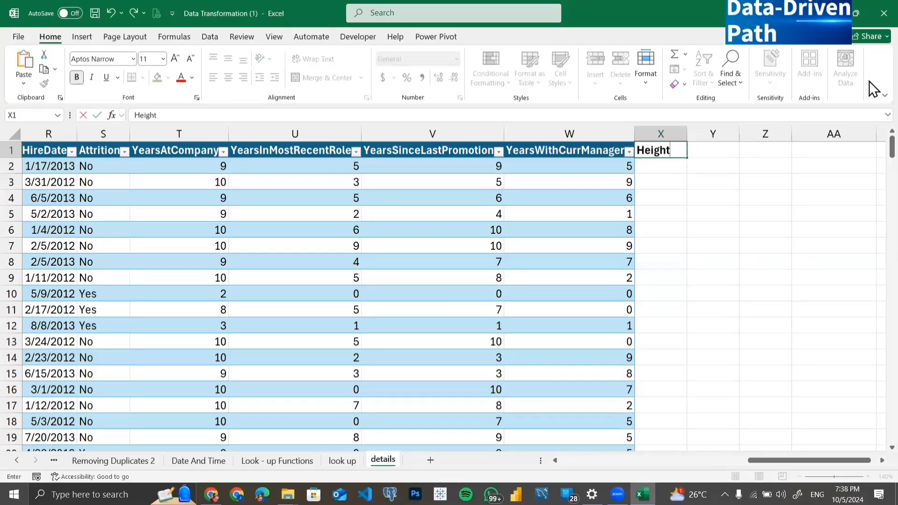
key("Return")
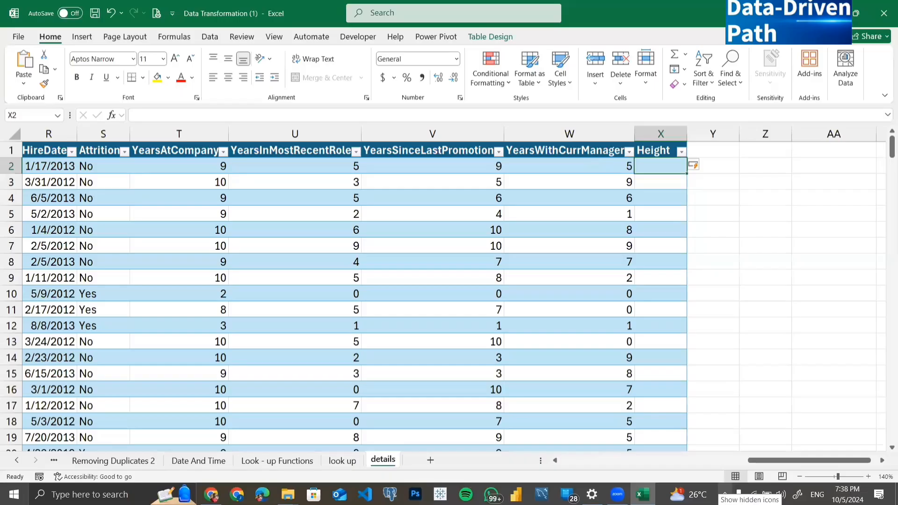
key("ctrl+z")
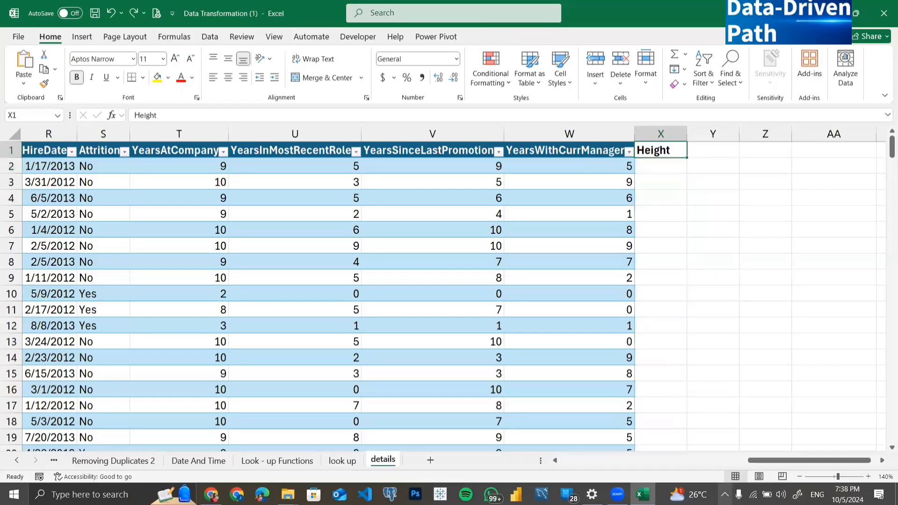
key("ctrl+z")
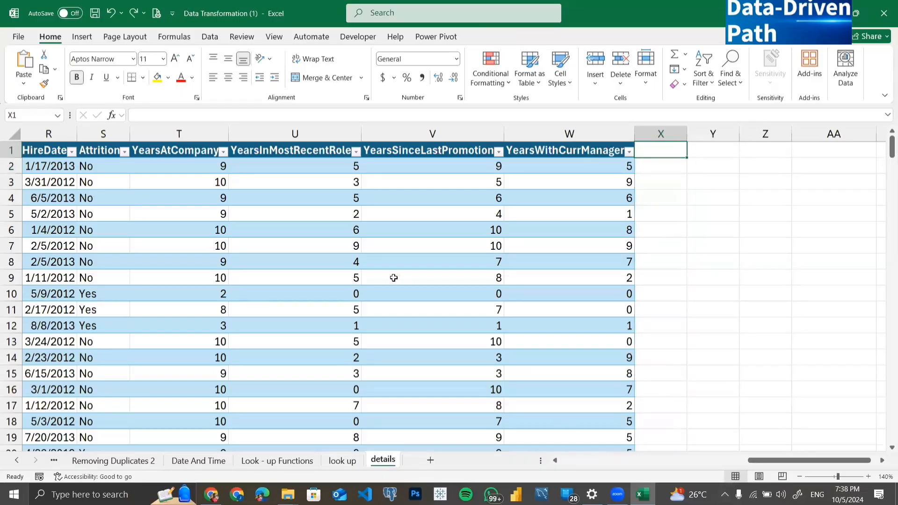